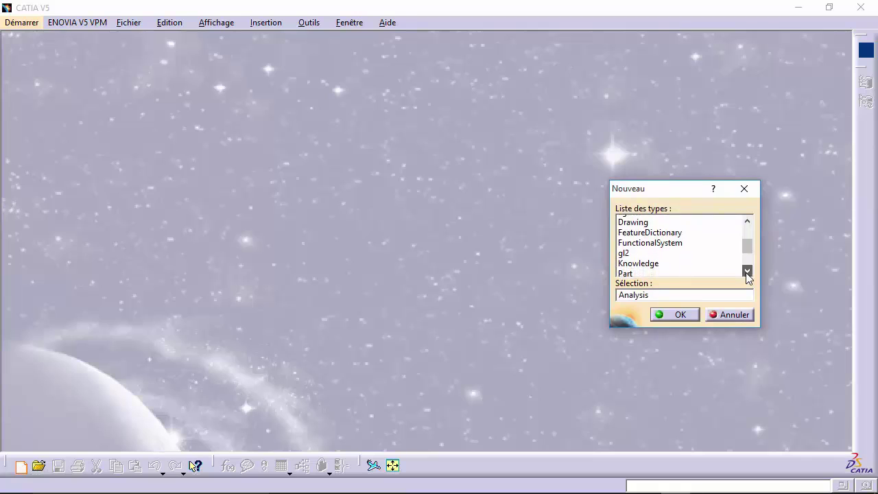
Step: Create a new part named Piston with hybrid design disabled and a geometrical set included
click(623, 252)
click(663, 315)
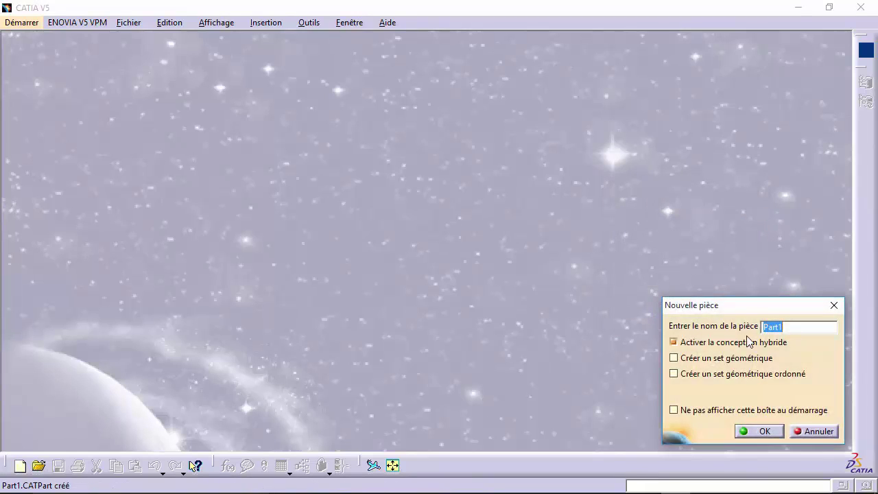
text(Piston)
click(676, 344)
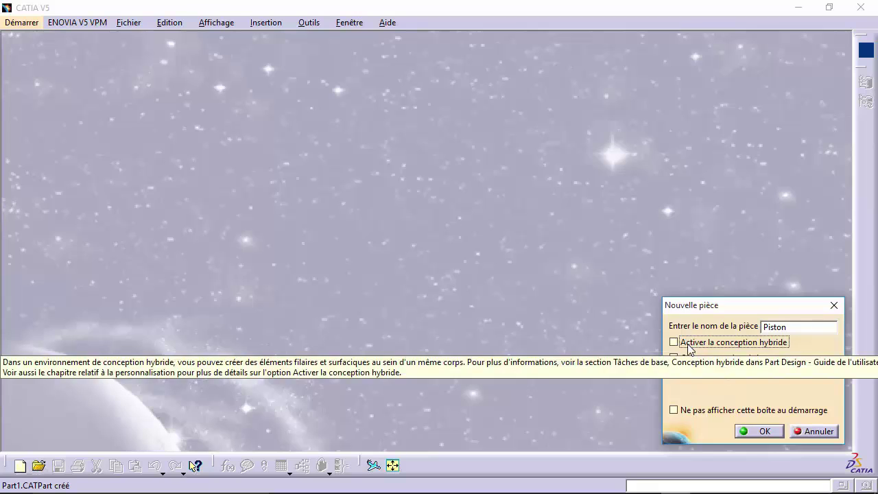
click(675, 358)
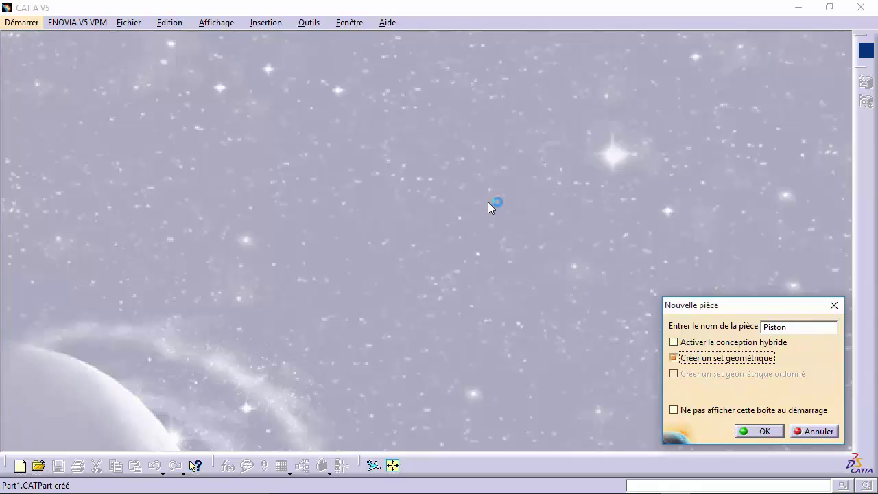
click(768, 430)
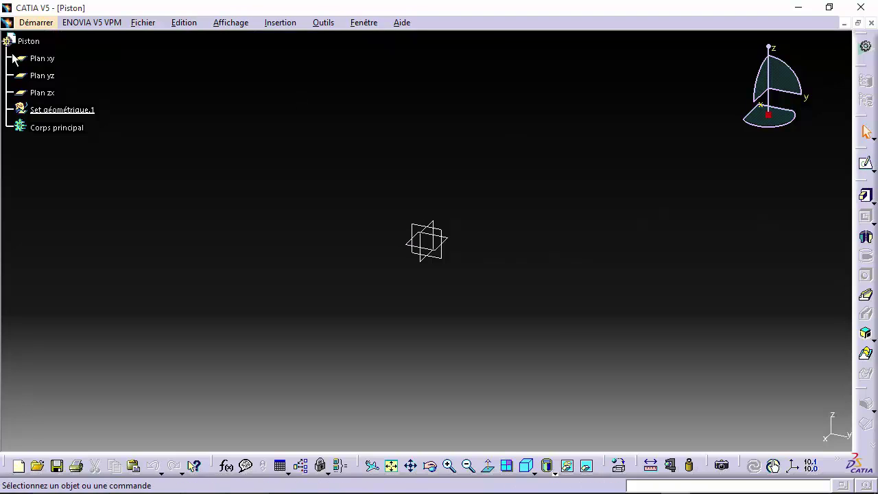
click(48, 23)
mouse_move(52, 61)
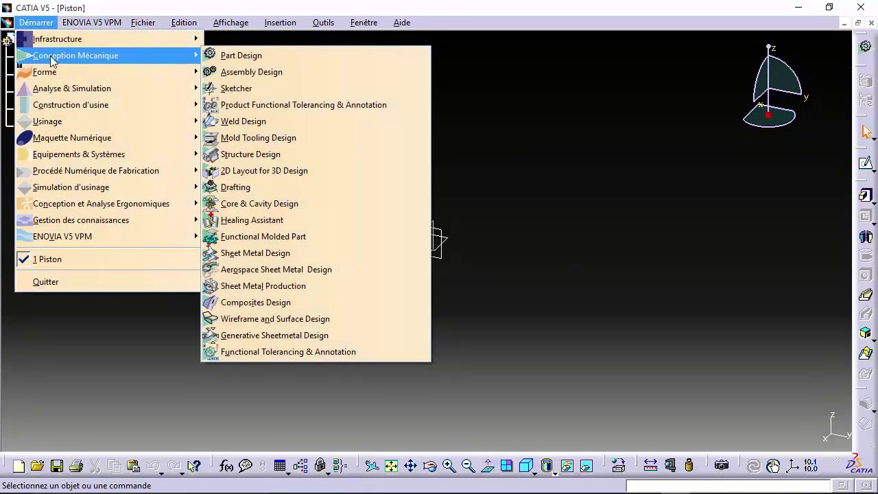
click(237, 56)
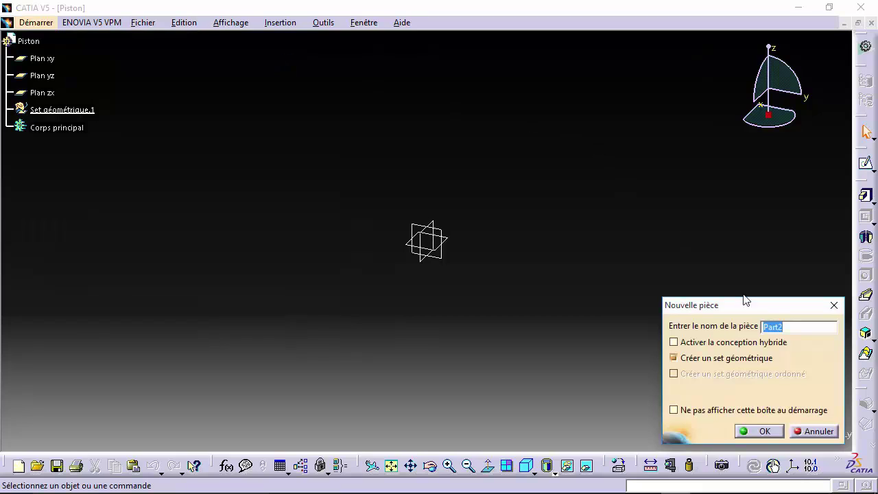
click(825, 432)
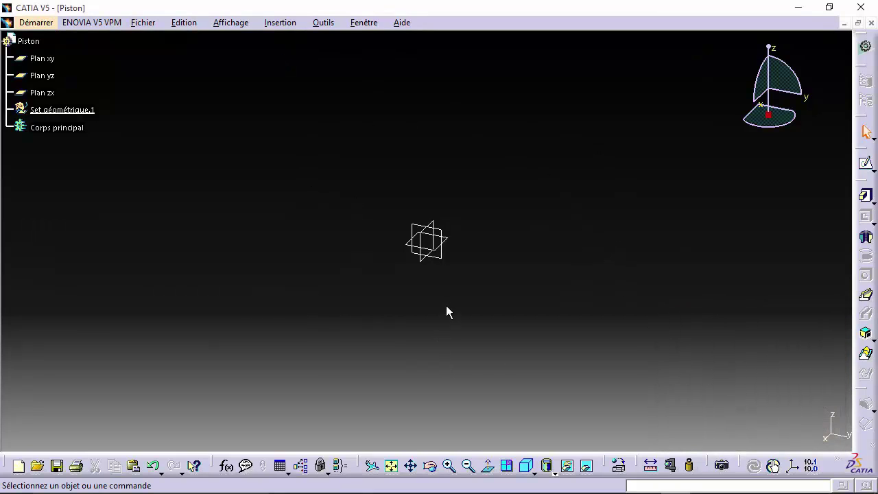
Step: Start saving the part under a new location and go to the folder Alphorm > CATIA V5 - Atelier mécanique
click(150, 26)
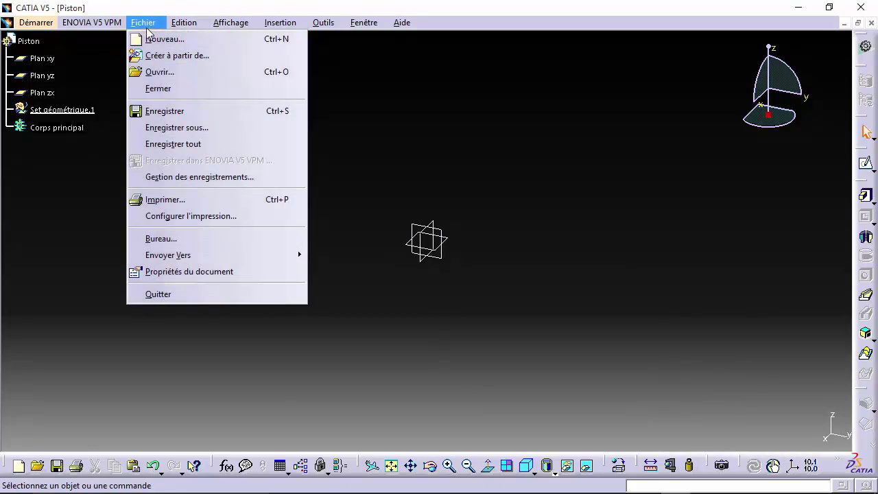
click(165, 129)
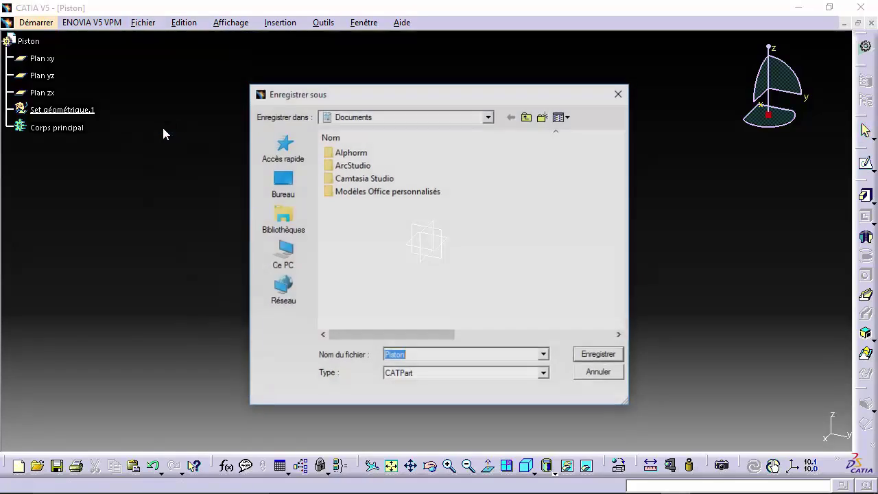
double_click(374, 154)
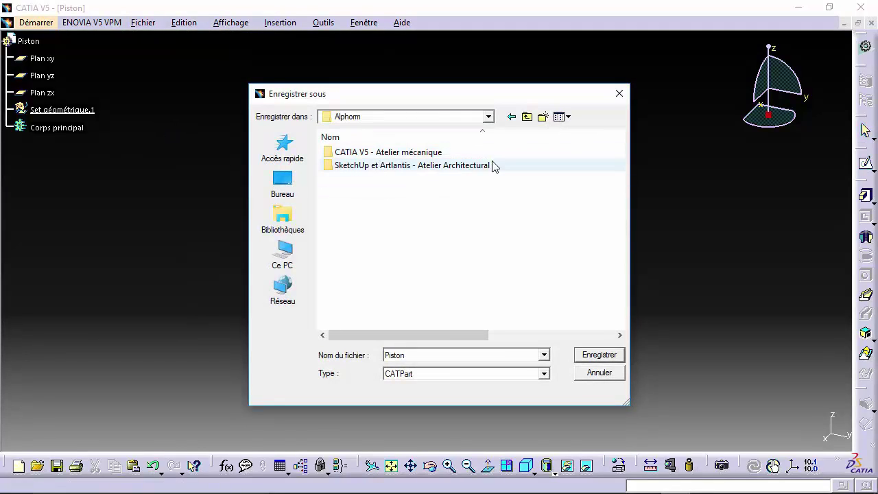
double_click(437, 149)
drag(504, 137, 656, 151)
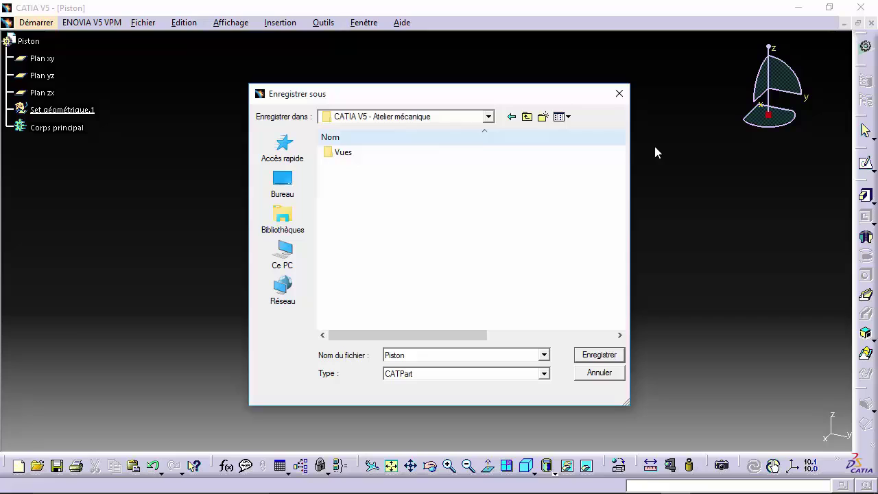
Step: Create a subfolder named 3D in the save location and open it
click(540, 118)
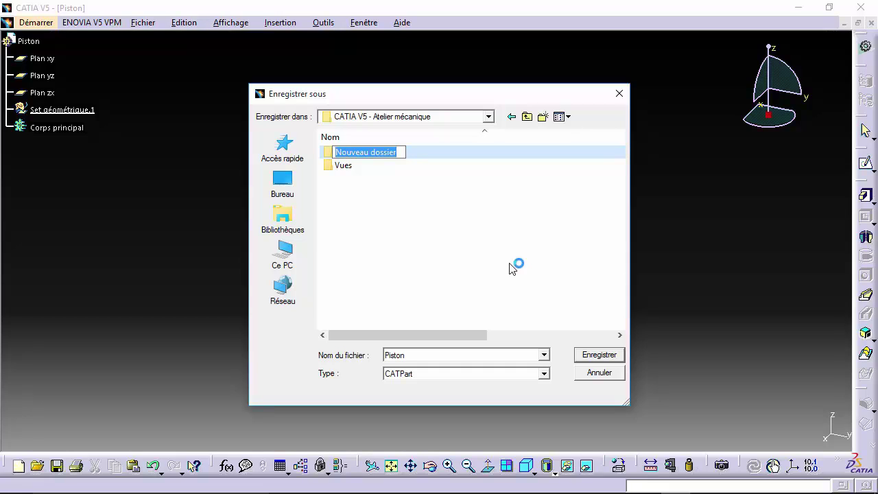
text(3D)
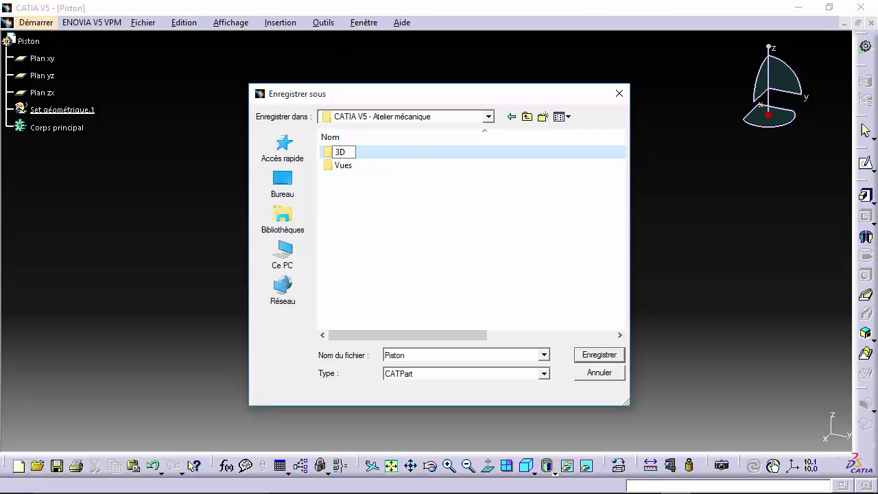
key(Return)
key(Return)
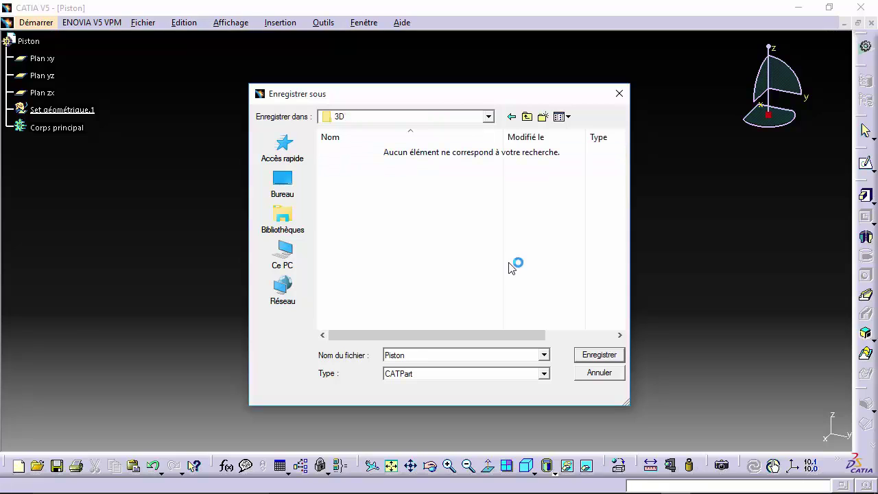
Step: Save the part in the 3D folder as Piston with the CATPart file type
double_click(422, 355)
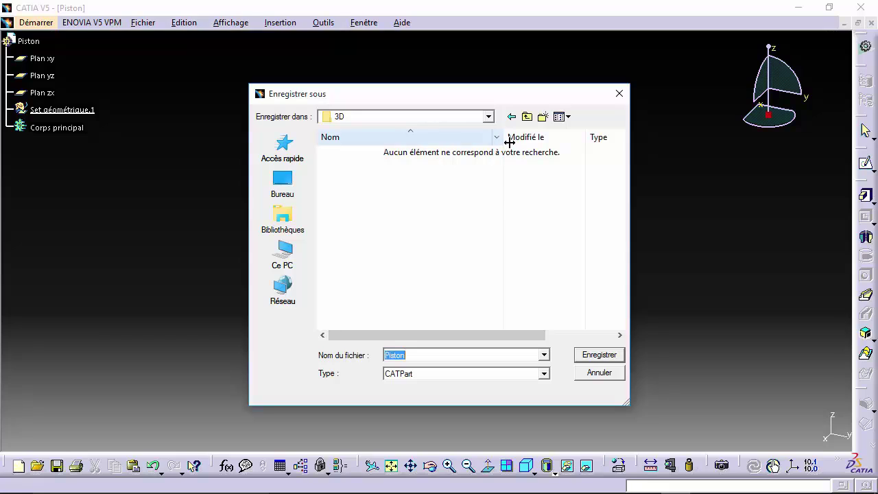
drag(505, 141, 654, 144)
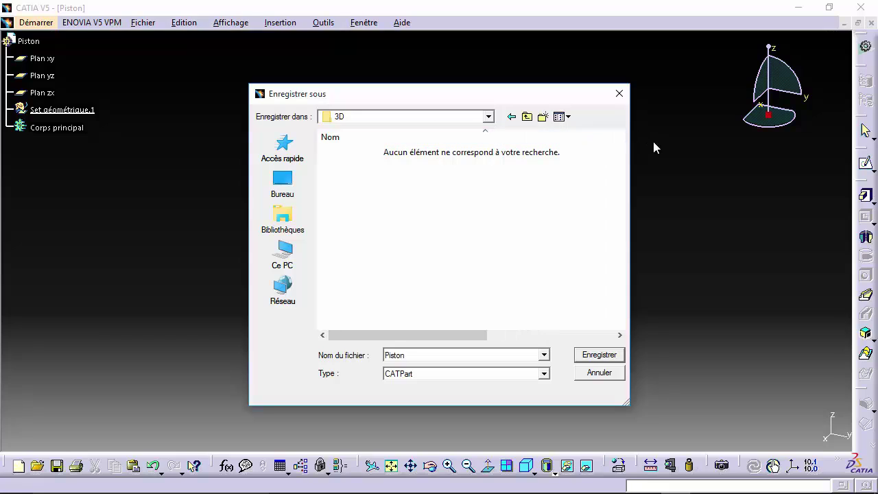
click(545, 374)
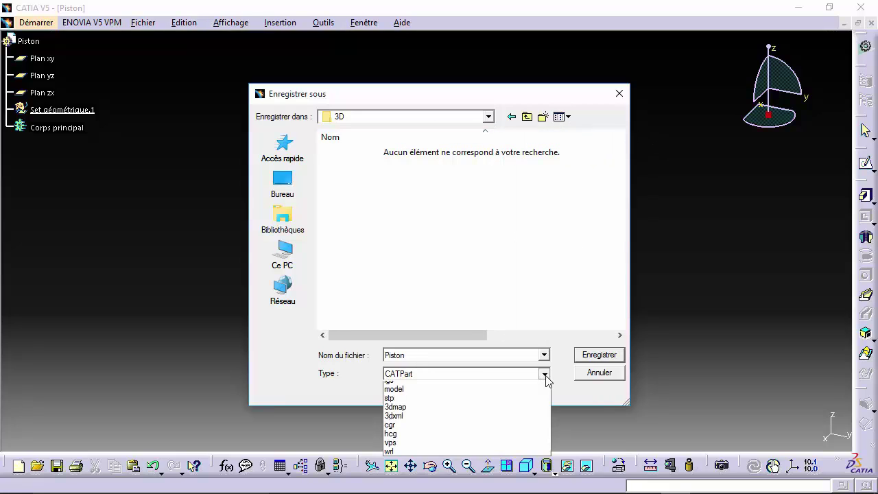
click(543, 375)
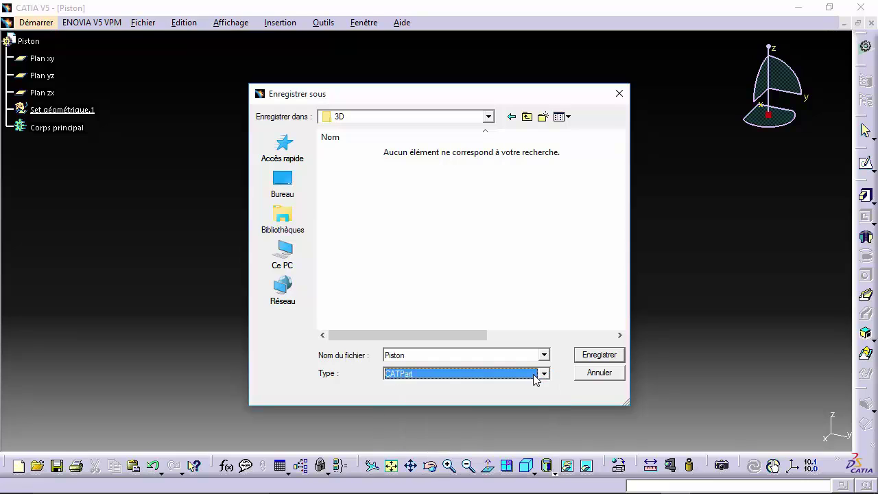
click(599, 362)
click(599, 360)
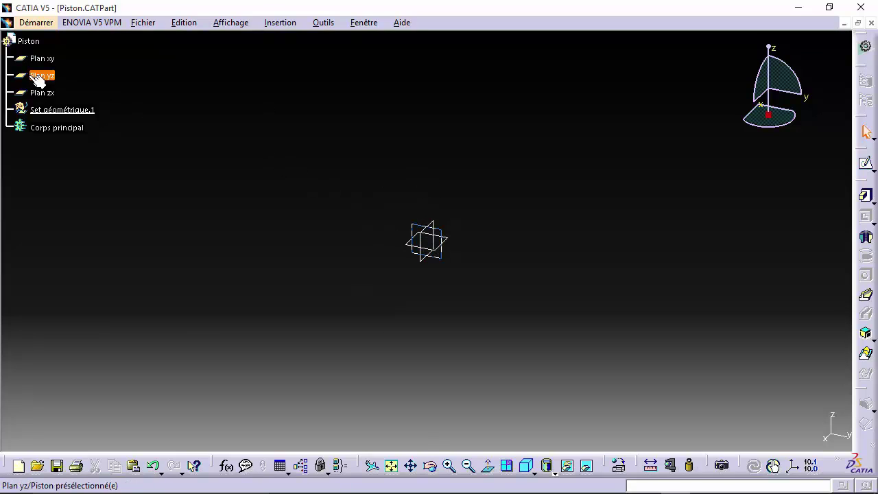
Step: Start a sketch on the yz plane and close the floating selection filters toolbar
click(420, 224)
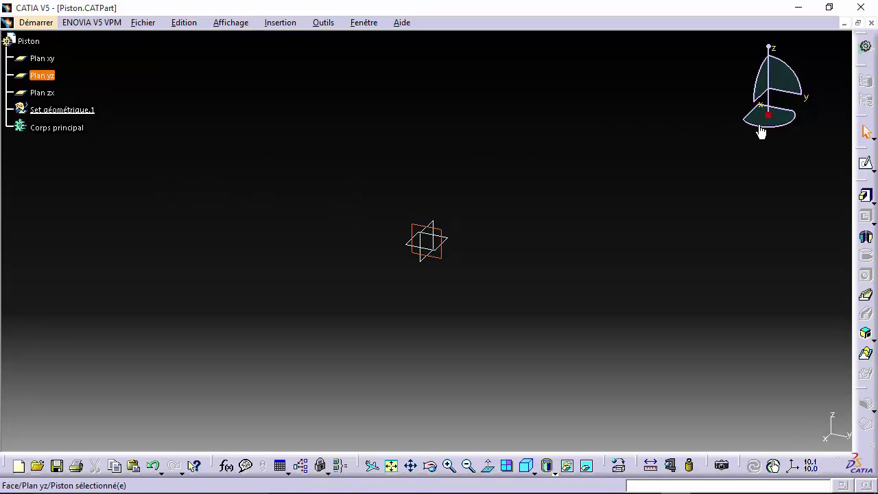
click(865, 168)
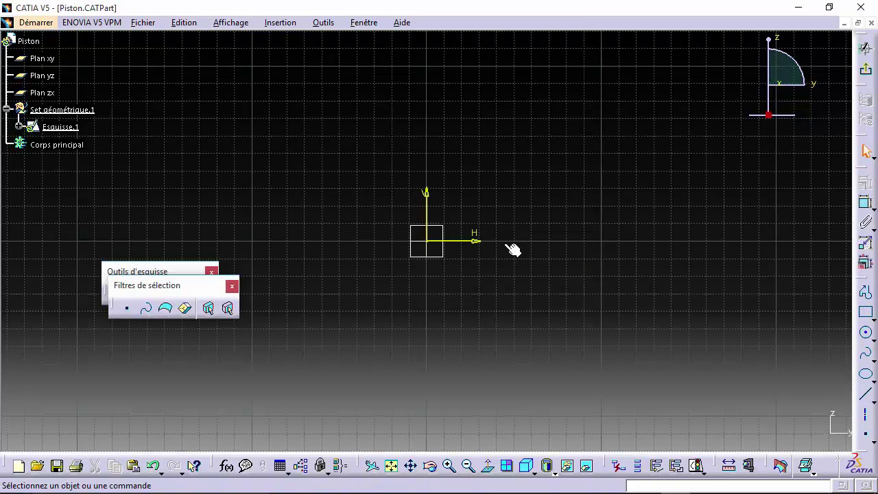
drag(187, 288, 320, 312)
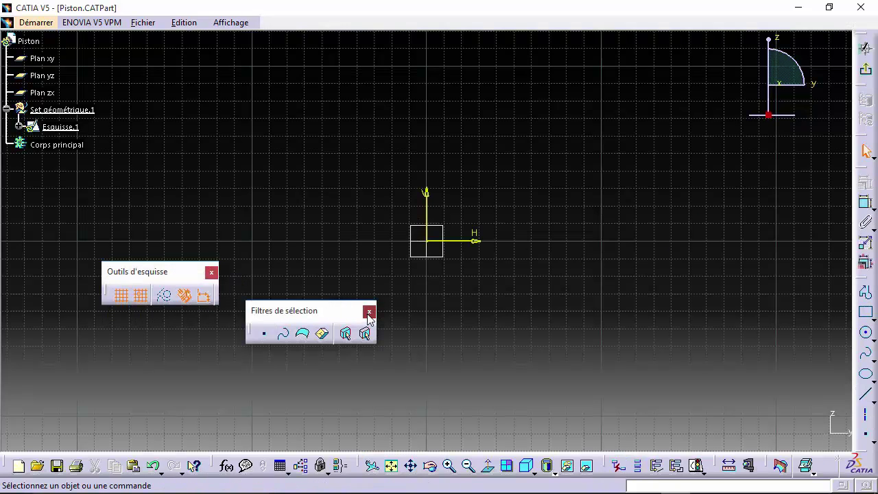
click(364, 312)
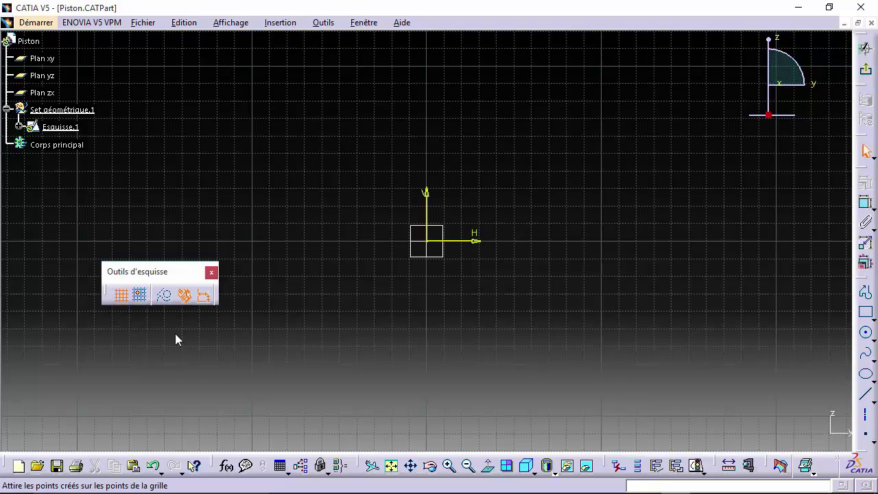
Step: Turn off snapping to grid points and move the sketch tools toolbar away from the sketch origin
click(139, 296)
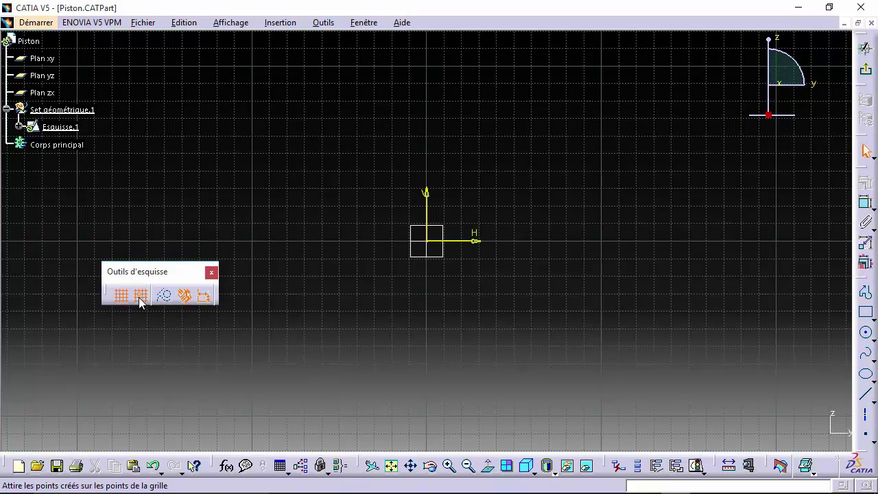
click(140, 296)
drag(149, 281, 94, 391)
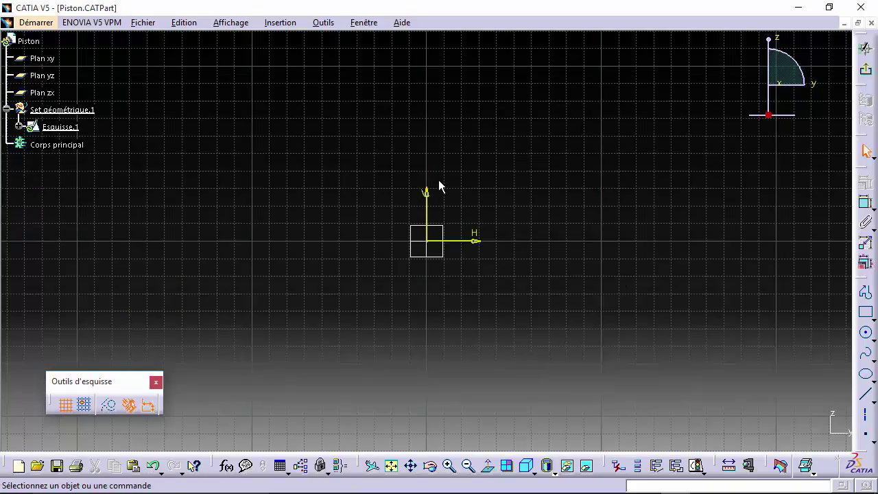
Step: Draw a vertical axis about 112 mm long upward from the sketch origin
mouse_move(439, 181)
middle_down()
mouse_move(431, 203)
mouse_move(391, 243)
middle_up()
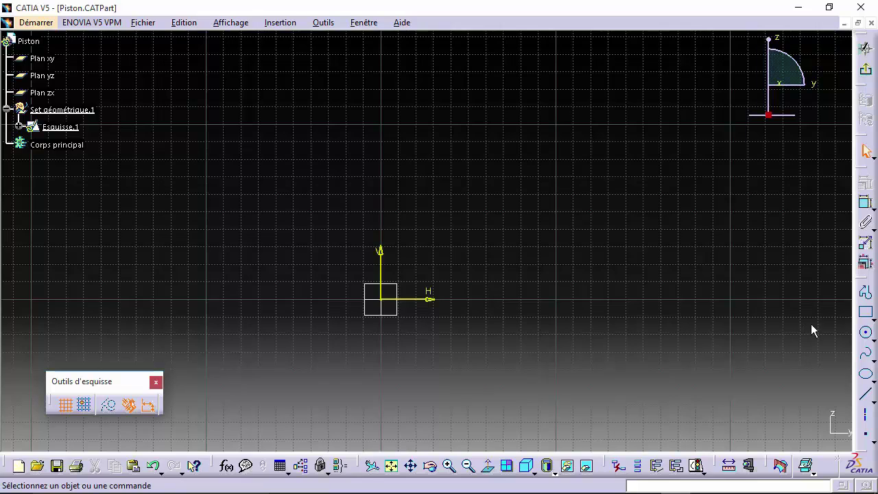
click(865, 414)
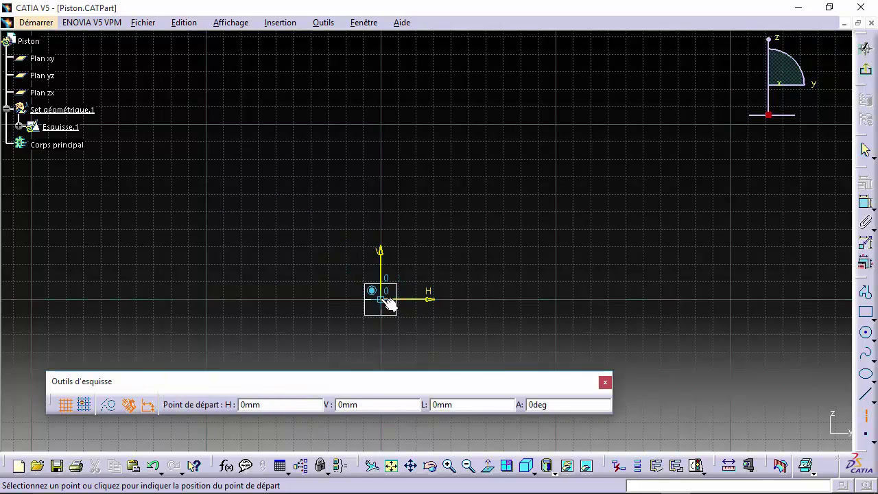
click(383, 300)
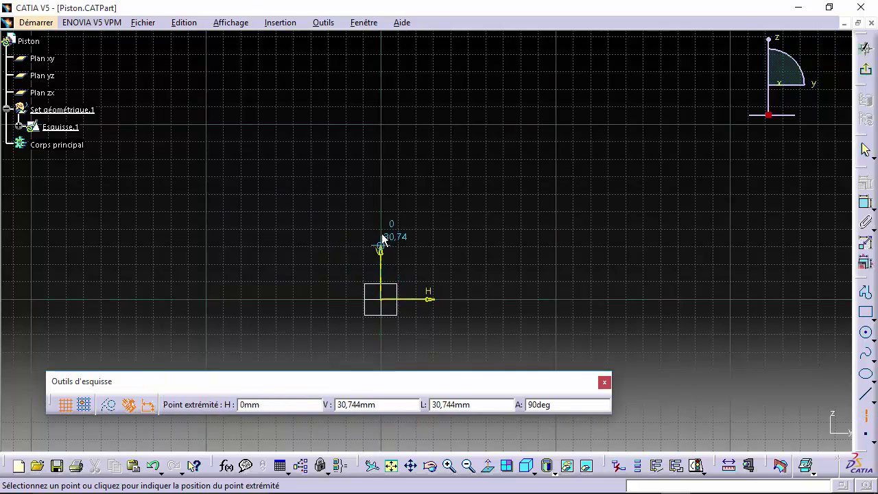
click(378, 100)
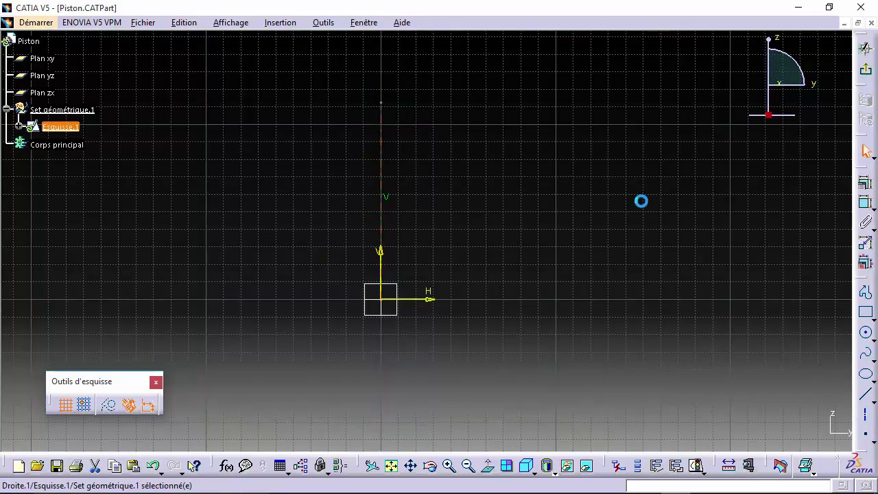
Step: Dimension the vertical axis's length and set it to 22 mm
click(866, 202)
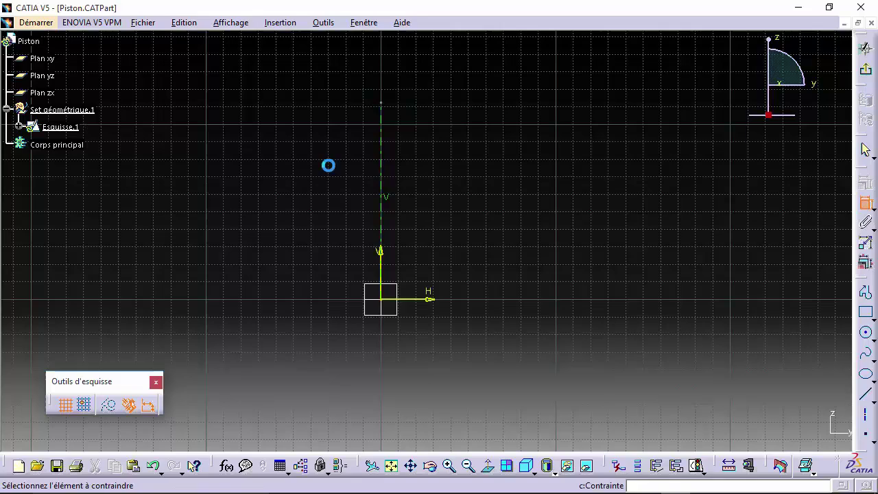
click(381, 175)
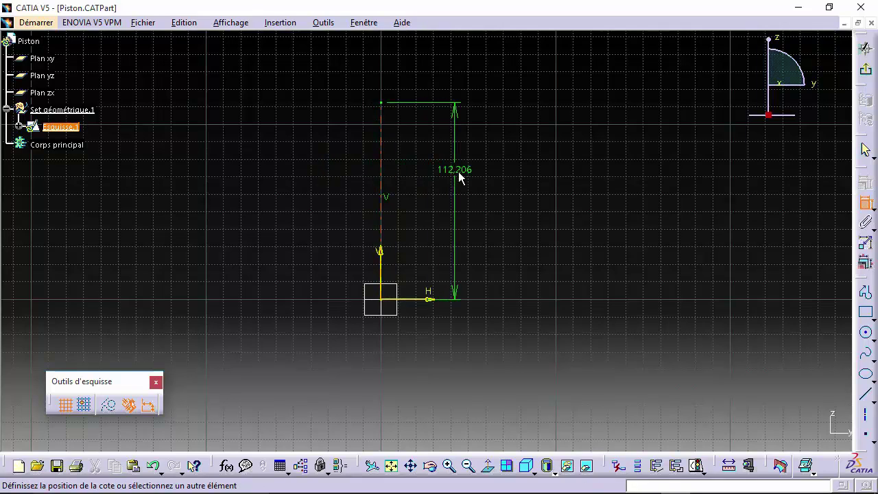
click(459, 173)
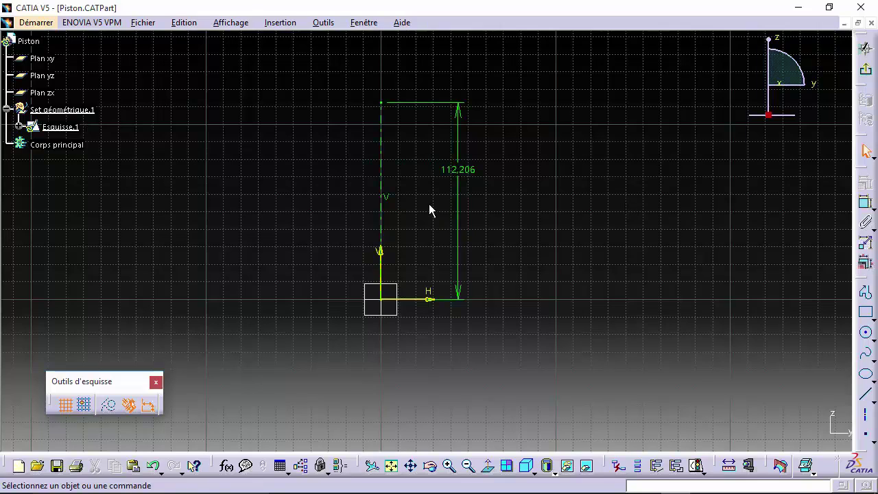
double_click(460, 173)
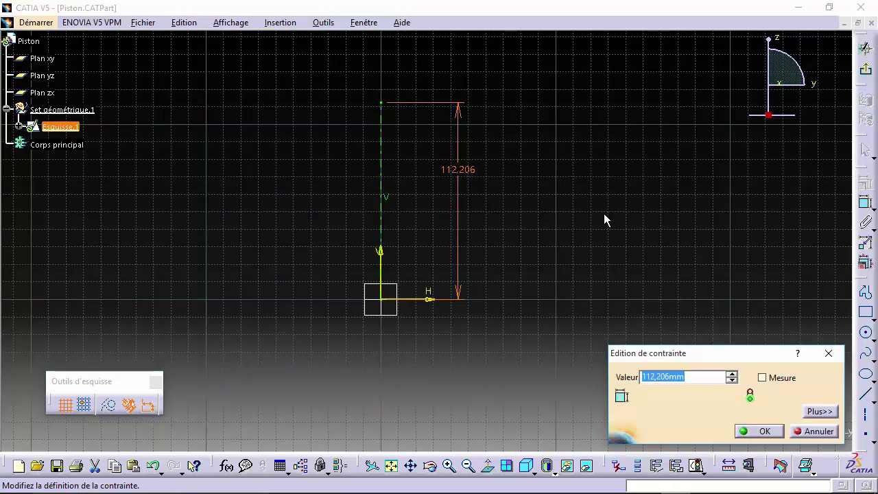
text(22)
key(Return)
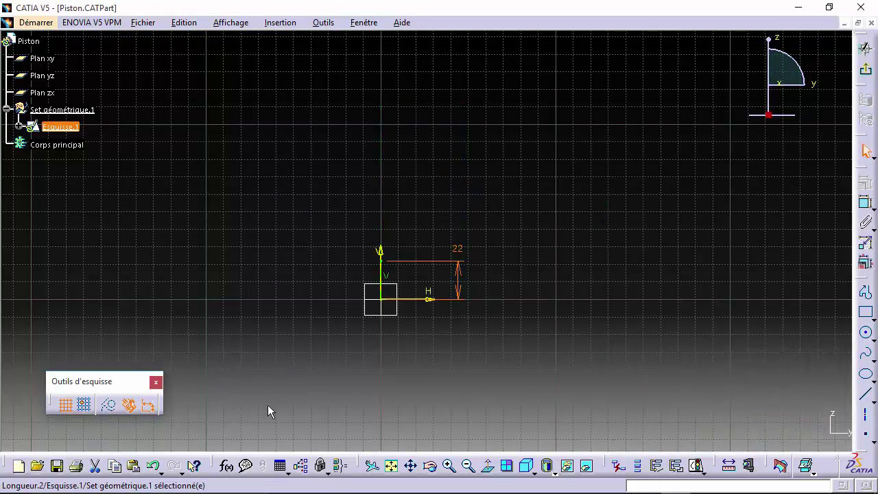
middle_drag(369, 268, 365, 159)
mouse_move(312, 317)
middle_down()
mouse_move(432, 179)
mouse_move(435, 99)
middle_up()
middle_drag(414, 145, 497, 177)
click(538, 198)
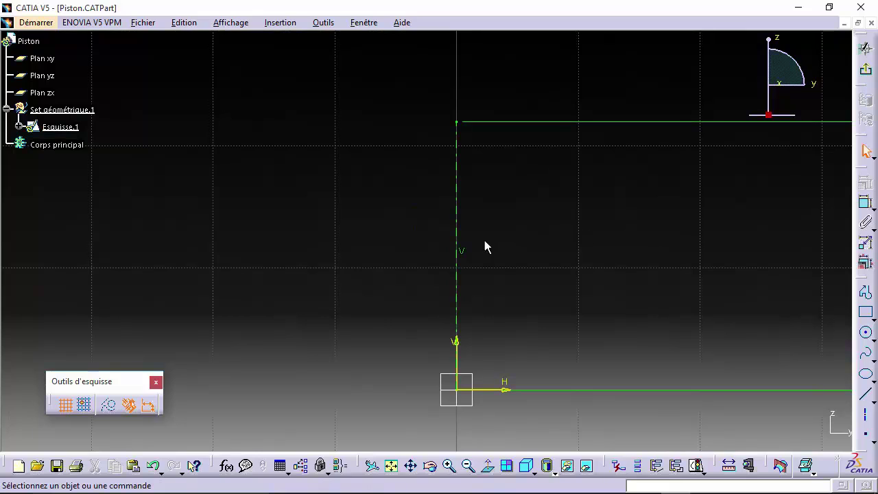
Step: Start a profile at the axis's upper end, sketching a top edge about 12.2 mm long leftward and an outer groove about 2 mm deep
click(865, 293)
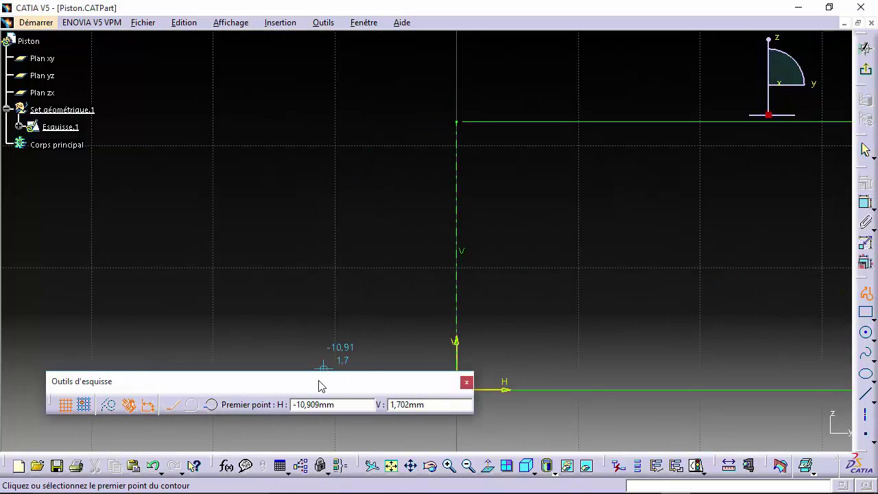
drag(319, 381, 316, 411)
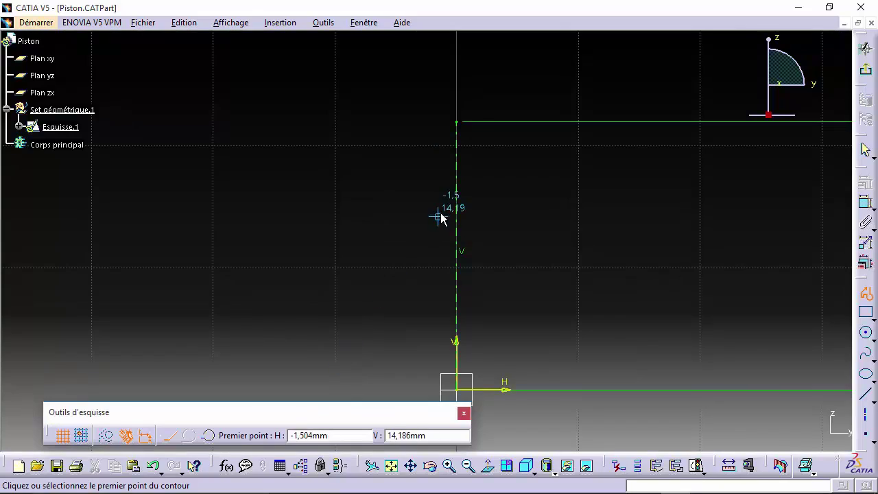
click(457, 122)
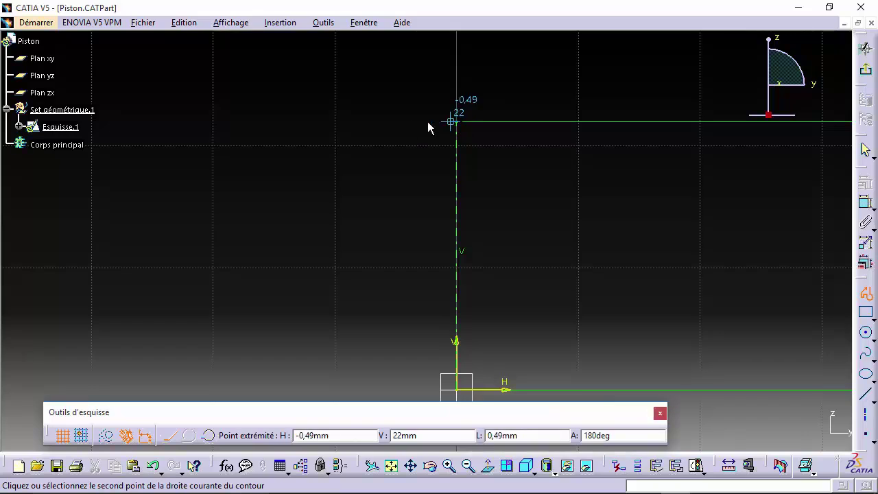
click(309, 122)
click(309, 144)
click(333, 144)
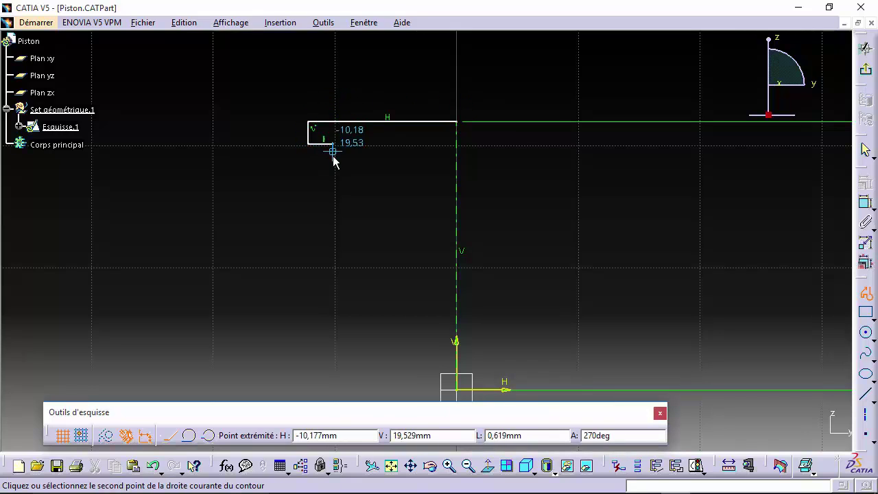
click(333, 166)
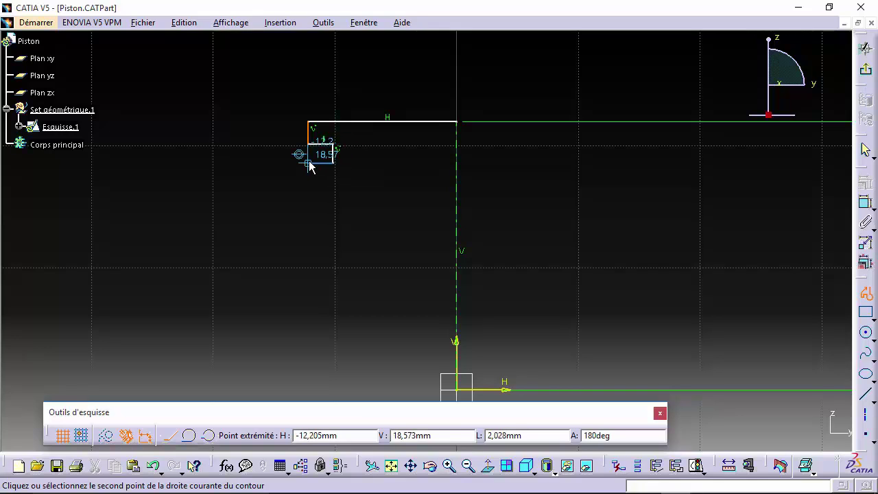
click(308, 164)
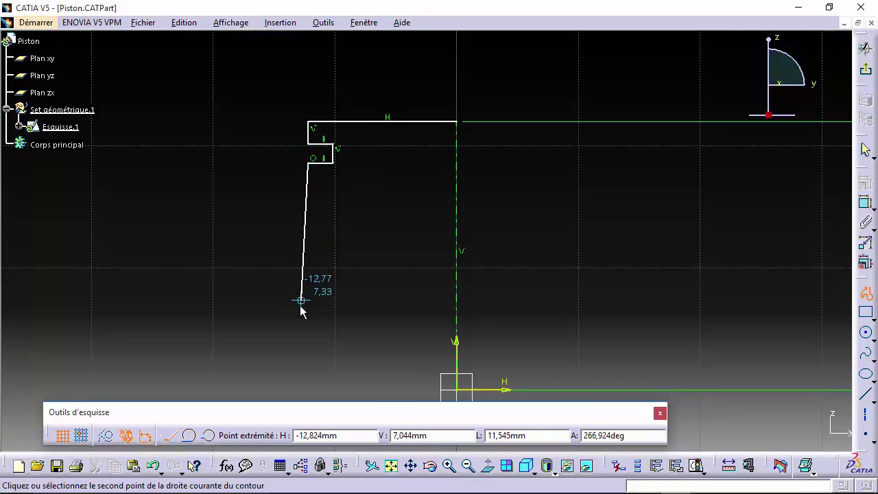
Step: Continue the profile down to the horizontal axis, back up through two inner steps to the vertical axis, and close it at its start point
click(310, 386)
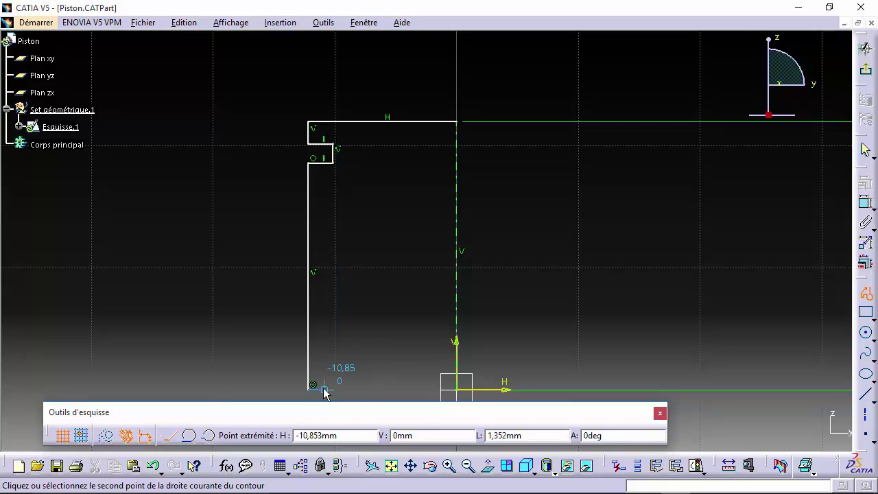
click(323, 386)
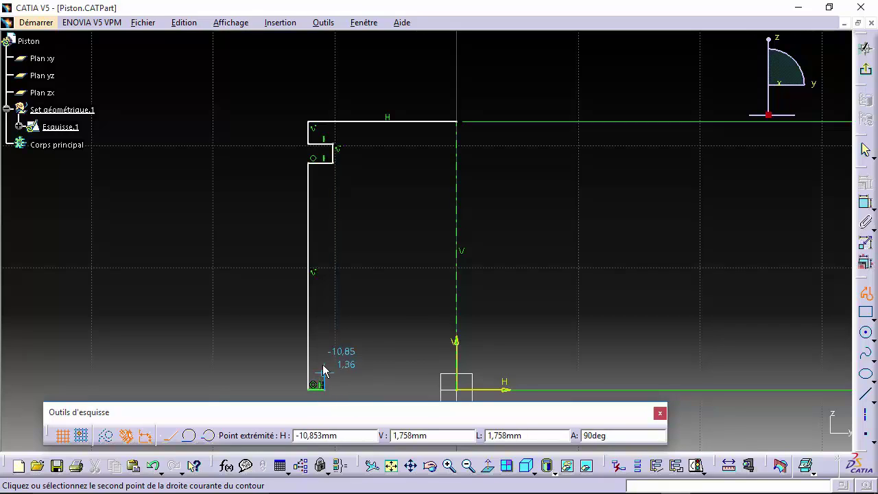
click(324, 320)
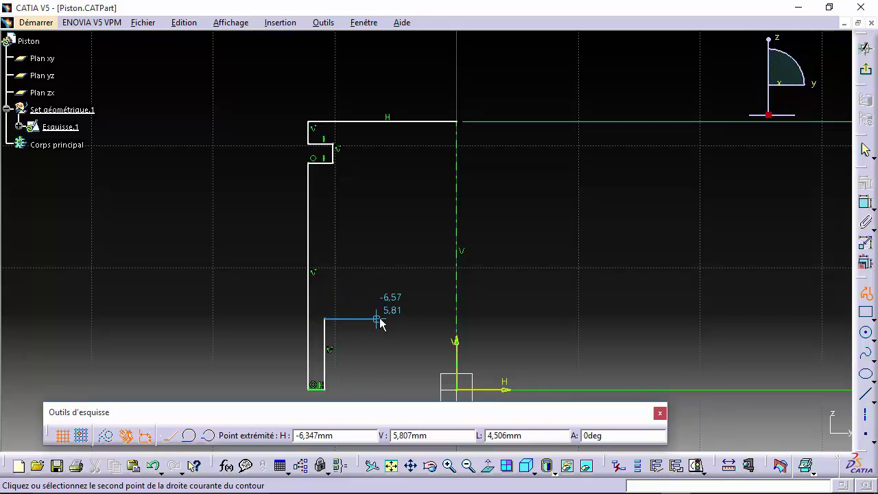
click(386, 319)
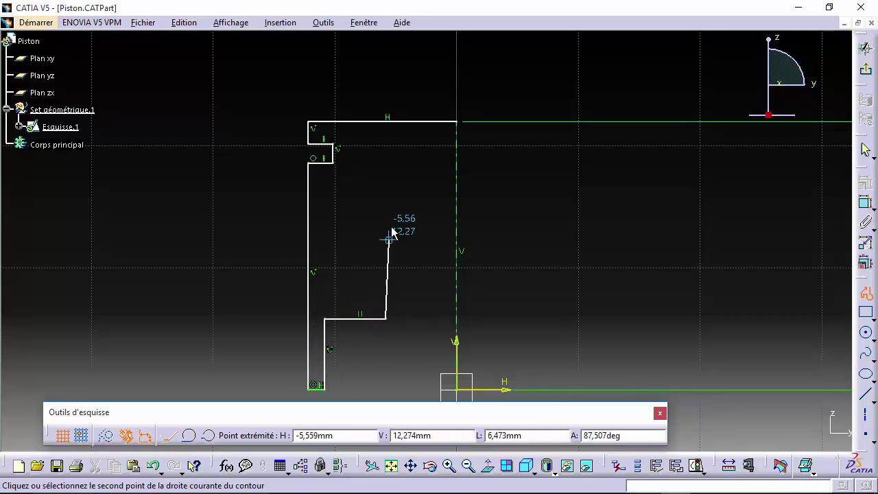
click(386, 182)
click(456, 182)
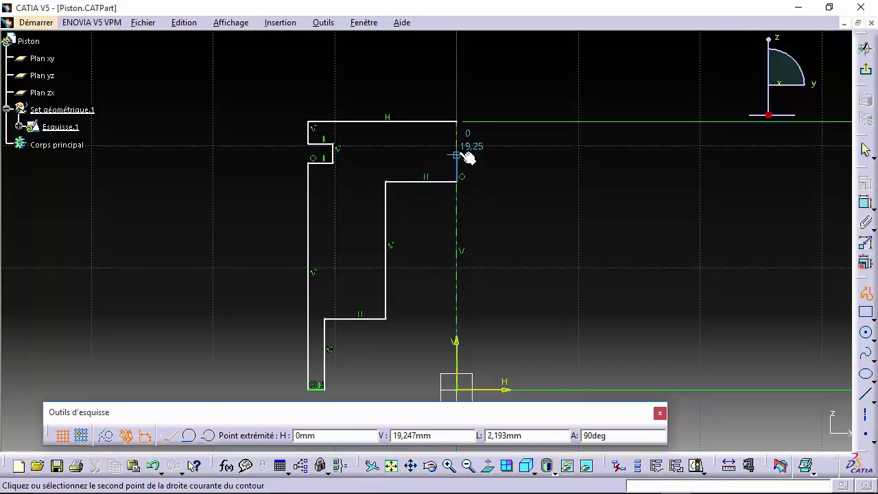
click(456, 121)
click(556, 212)
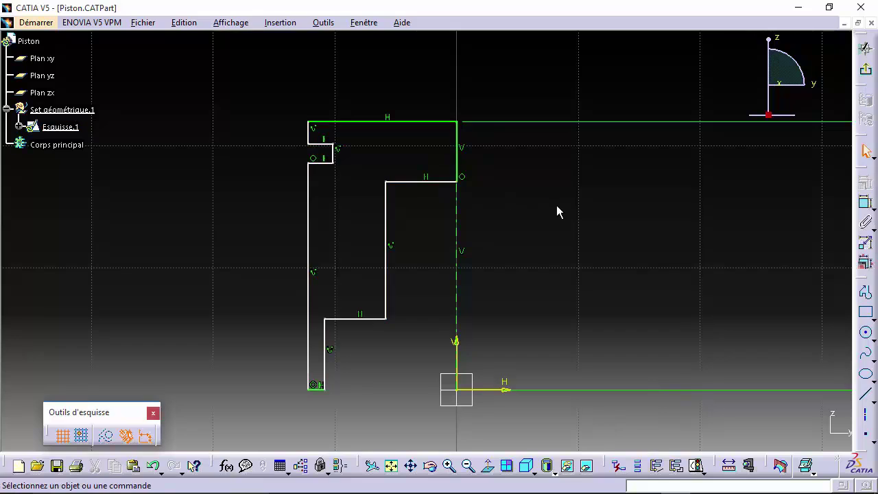
Step: Dimension the distance between the profile's outer edge and its edge on the axis, and set it to 13.5 mm
click(866, 203)
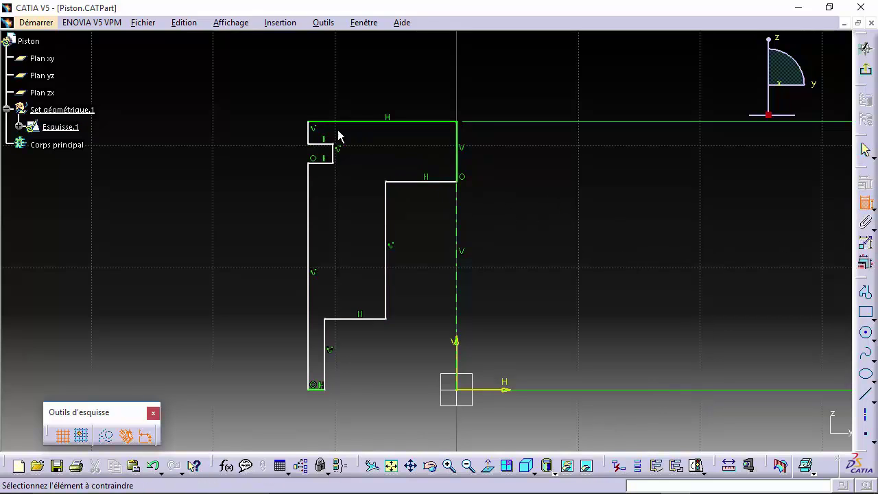
click(309, 134)
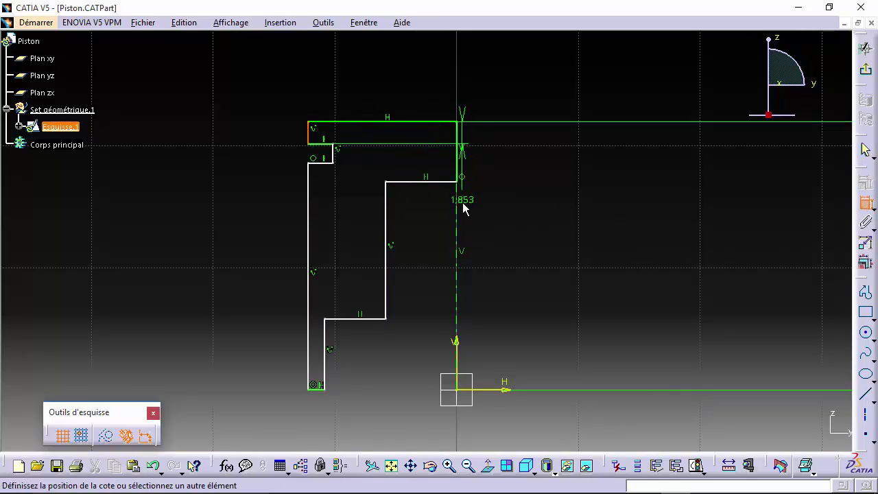
click(457, 154)
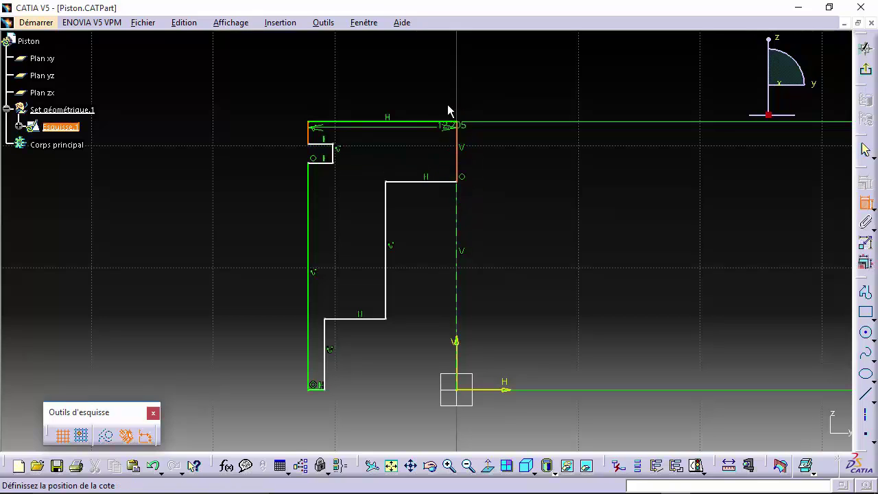
click(404, 88)
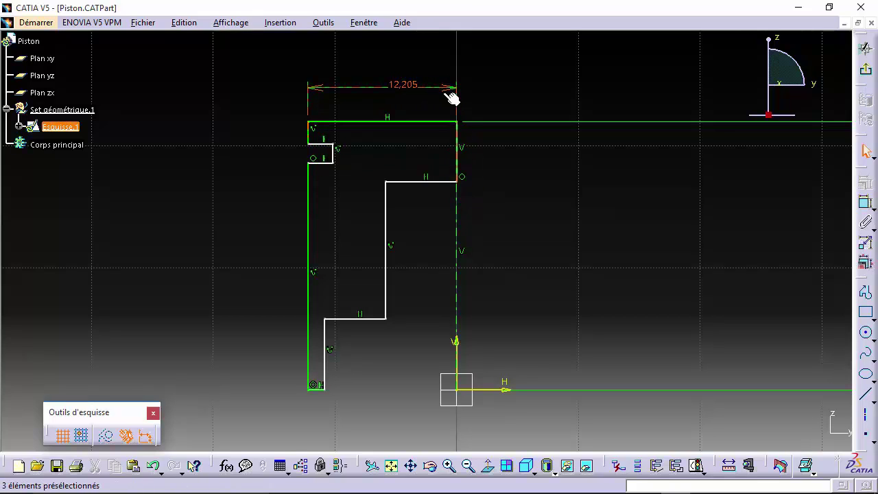
double_click(414, 85)
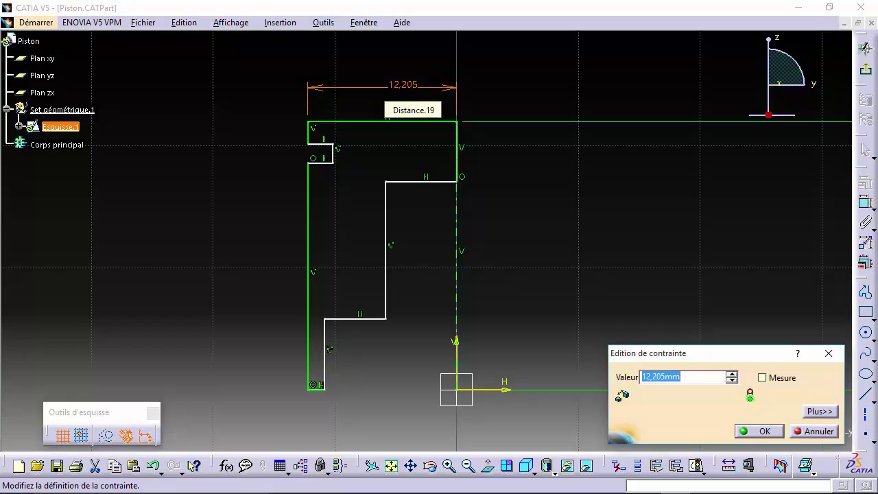
text(13,5)
key(Return)
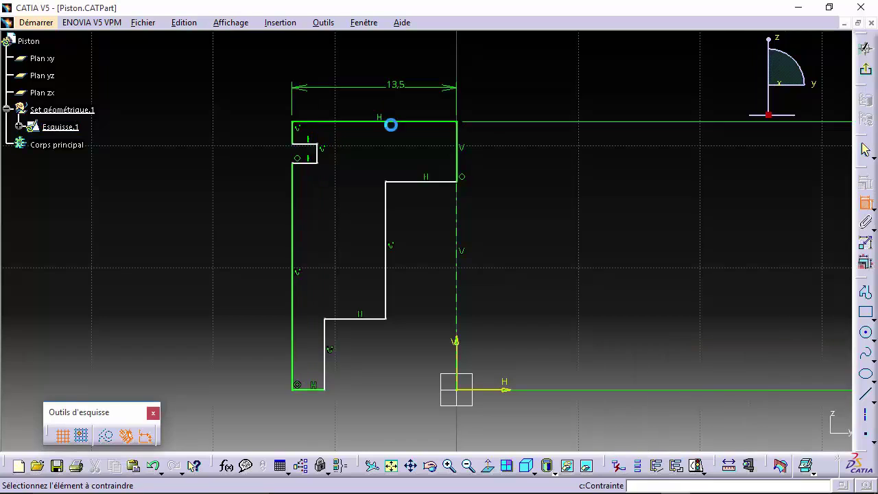
Step: Dimension the depth of the outer groove and set it to 2 mm
click(312, 145)
click(231, 108)
double_click(230, 107)
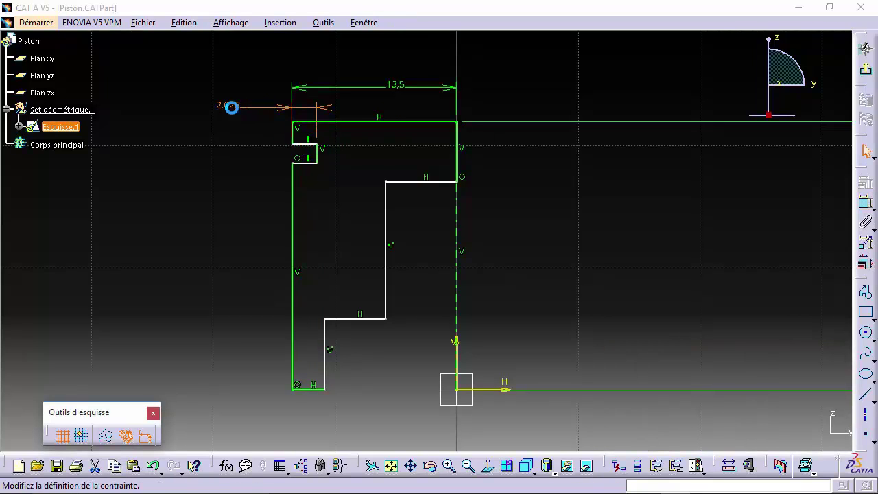
text(2)
key(Return)
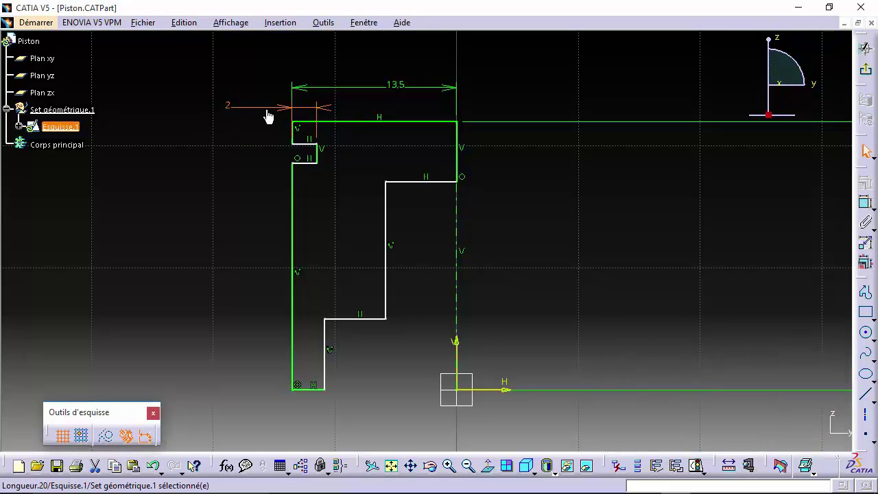
Step: Dimension the height of the outer groove and set it to 1 mm
click(318, 157)
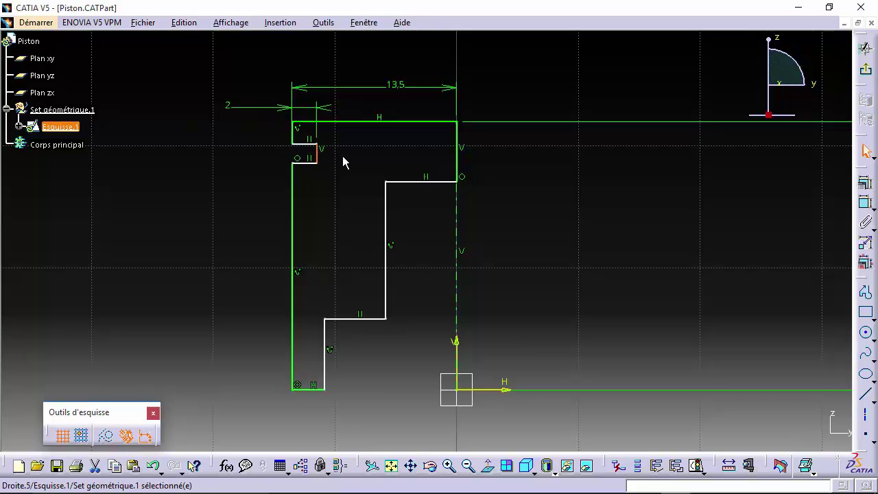
click(797, 223)
click(865, 202)
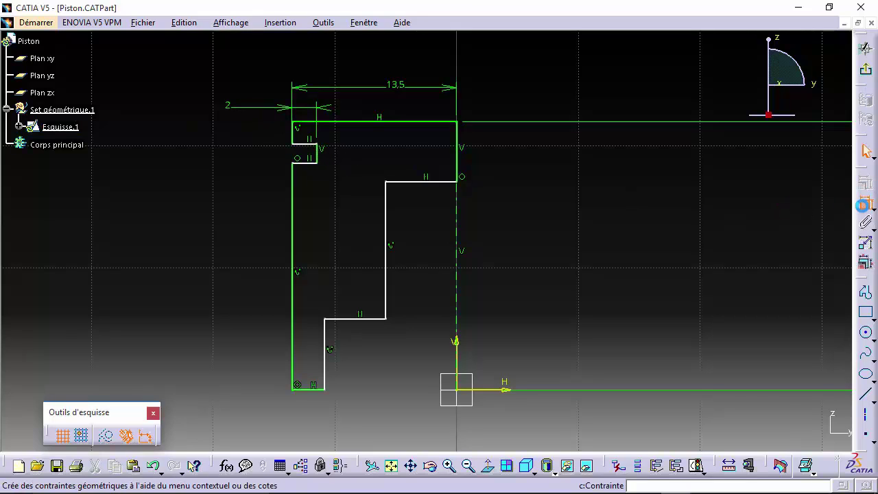
click(319, 157)
click(337, 190)
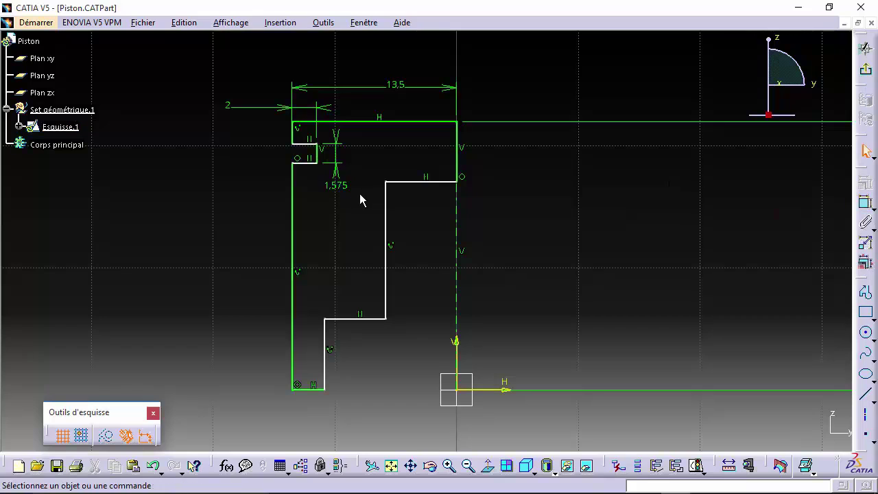
double_click(342, 186)
text(1)
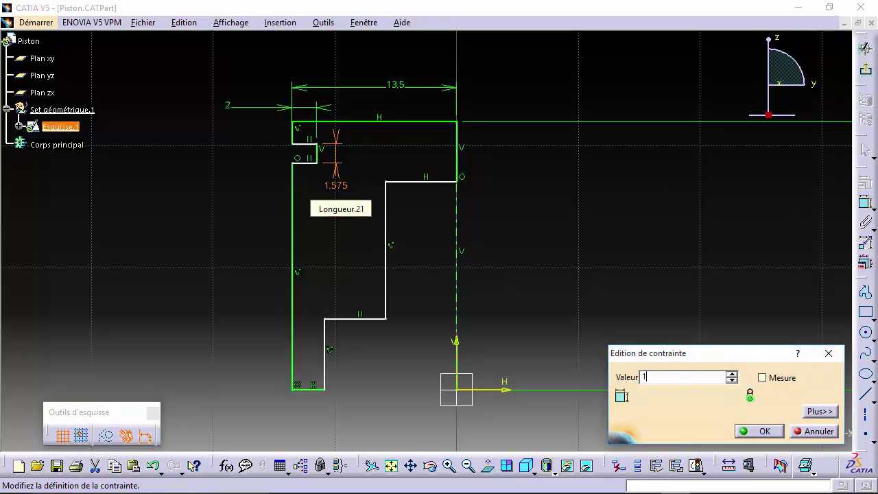
key(Return)
click(865, 202)
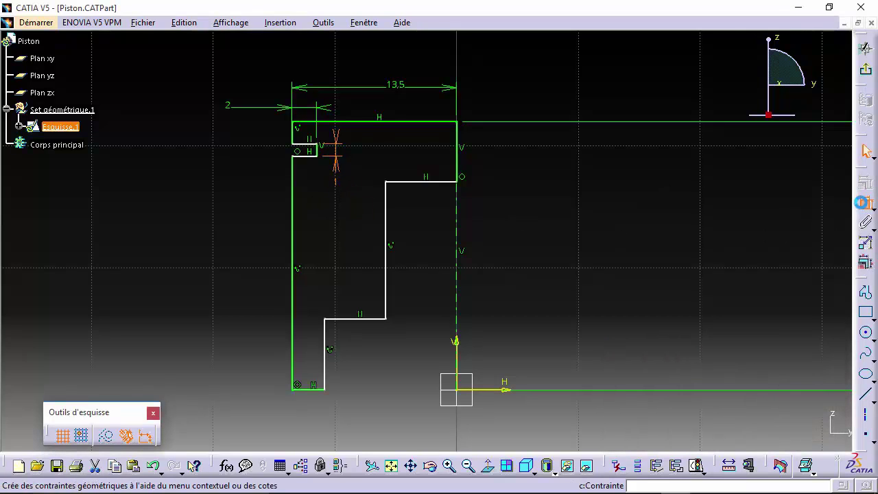
click(339, 122)
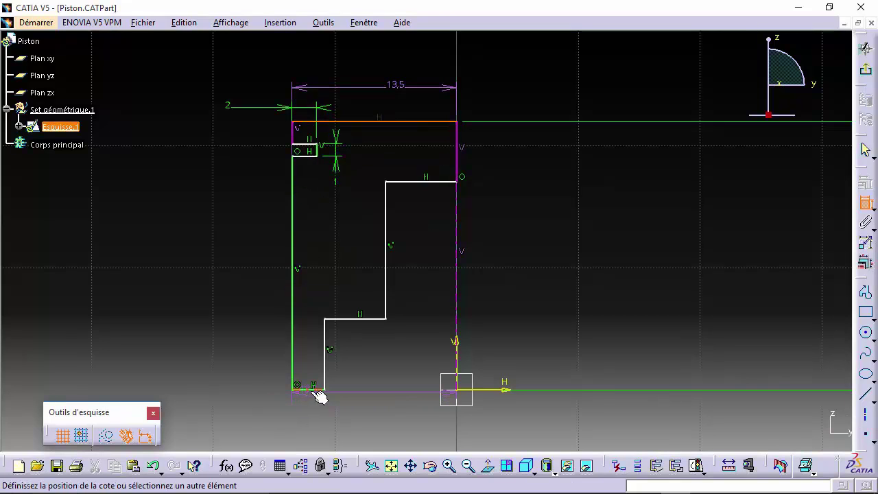
click(650, 307)
Step: Move the 22 mm height dimension closer to the profile so the whole dimensioned sketch fits in view
middle_drag(715, 291, 741, 433)
mouse_move(566, 252)
mouse_down()
mouse_move(397, 239)
mouse_move(460, 236)
mouse_up()
mouse_move(423, 241)
middle_down()
mouse_move(427, 150)
mouse_move(447, 181)
mouse_move(451, 157)
mouse_move(455, 166)
middle_up()
click(455, 167)
Step: Dimension the length of the lower inner step's horizontal edge and set it to 5 mm
click(863, 206)
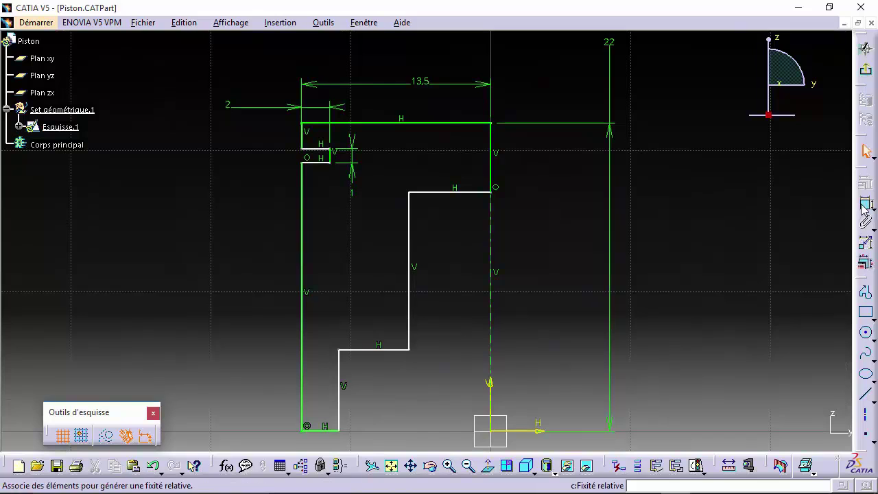
click(382, 350)
click(377, 316)
double_click(376, 313)
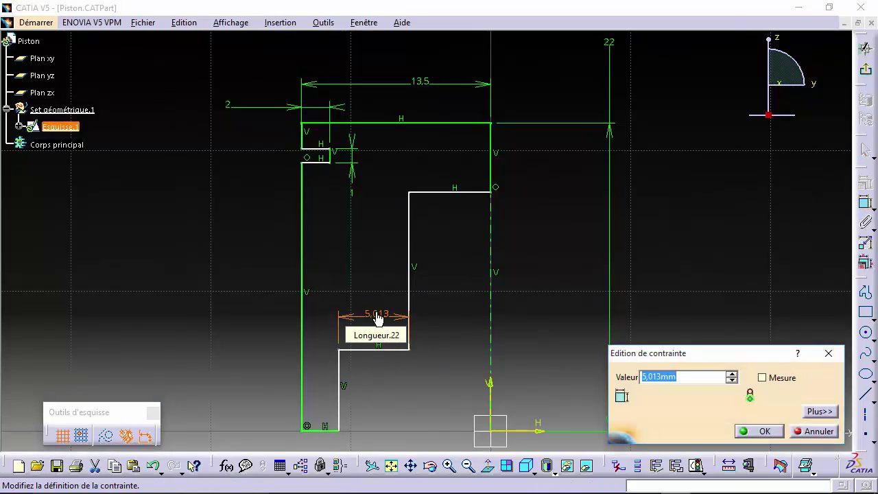
text(5mm)
key(Return)
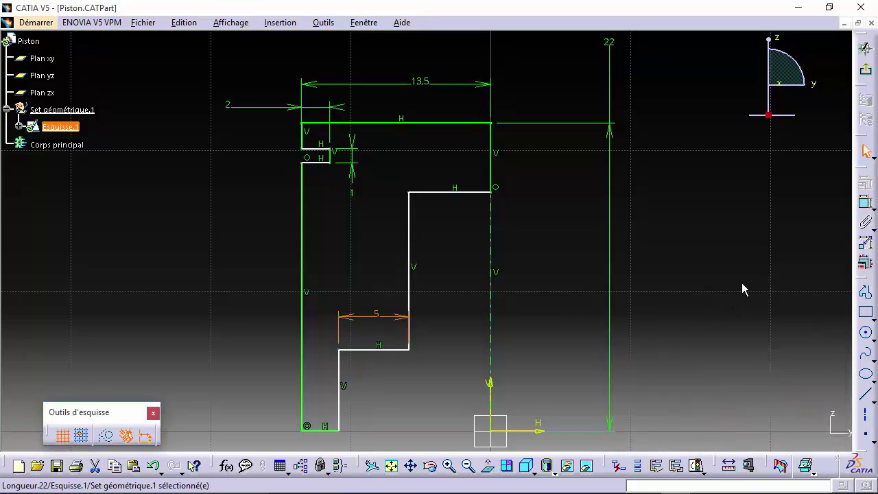
Step: Dimension the length of the upper inner horizontal edge that meets the axis and set it to 7 mm
click(867, 206)
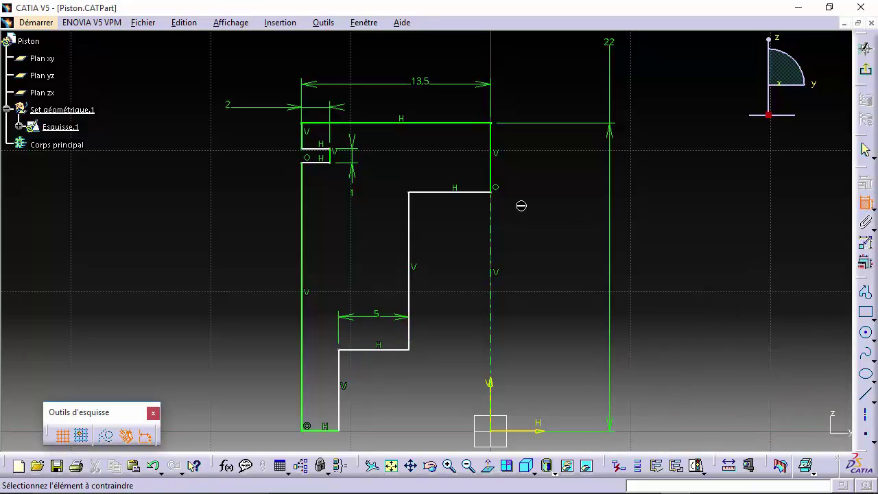
click(452, 194)
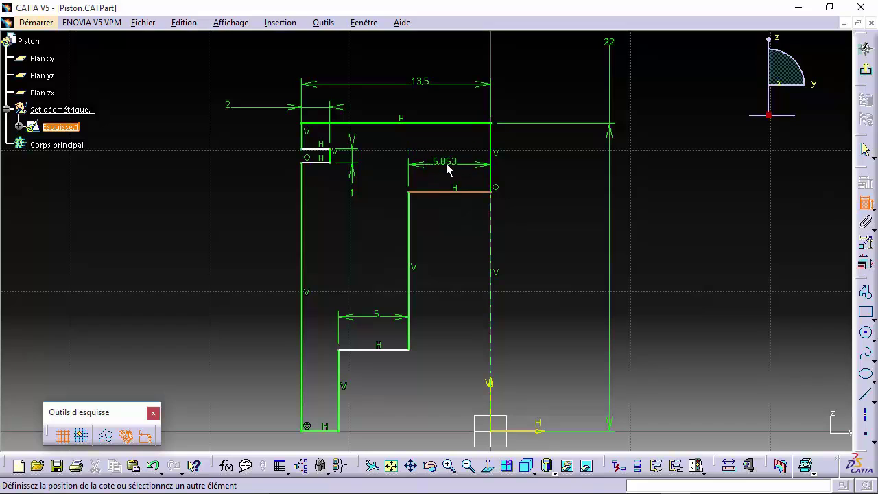
click(447, 165)
double_click(455, 159)
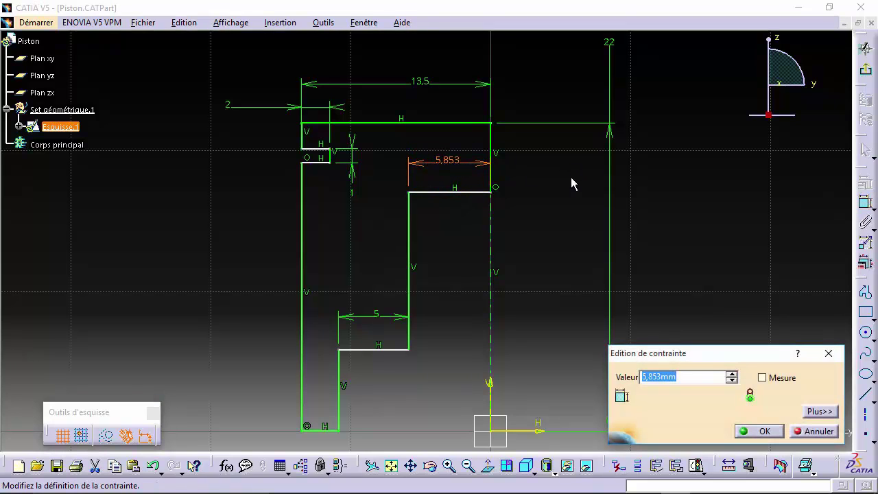
text(7)
key(Return)
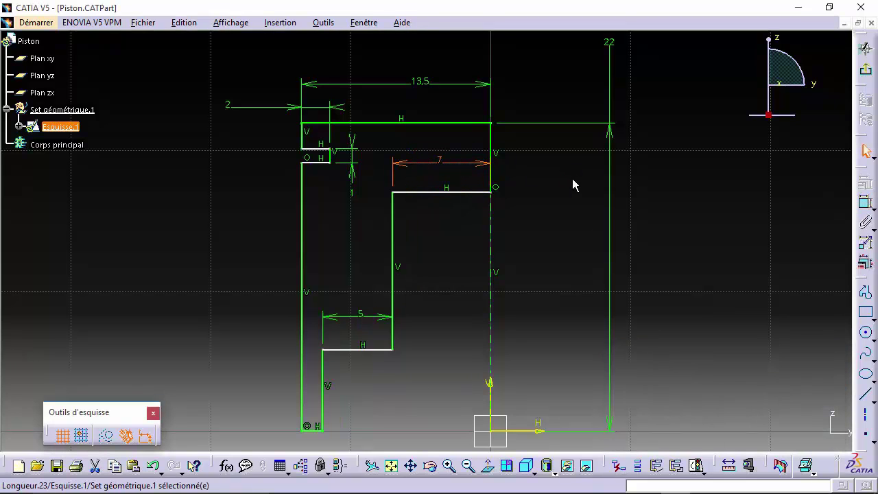
Step: Dimension the short vertical edge at the piston crown on the axis and set its length to 3 mm
click(866, 202)
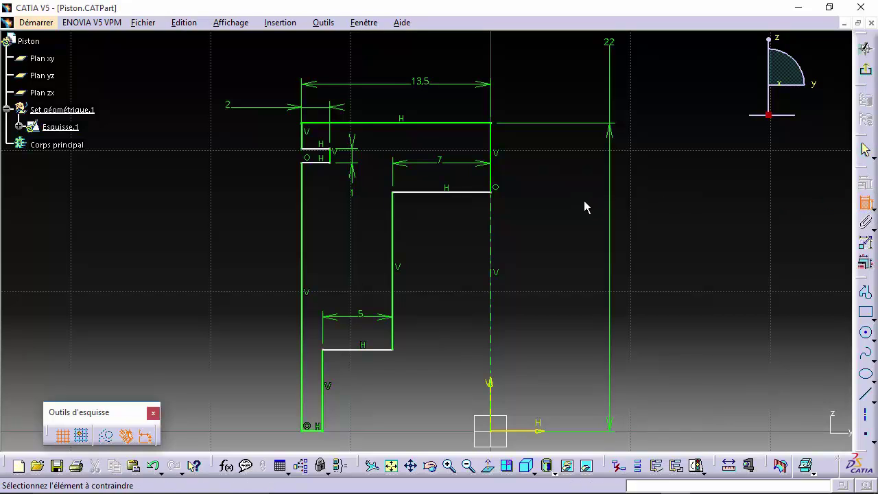
click(491, 152)
click(533, 159)
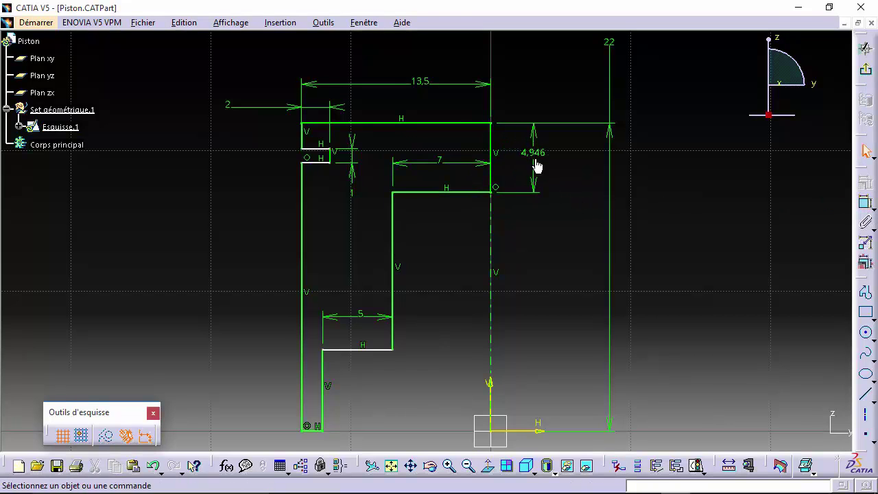
double_click(534, 151)
text(3)
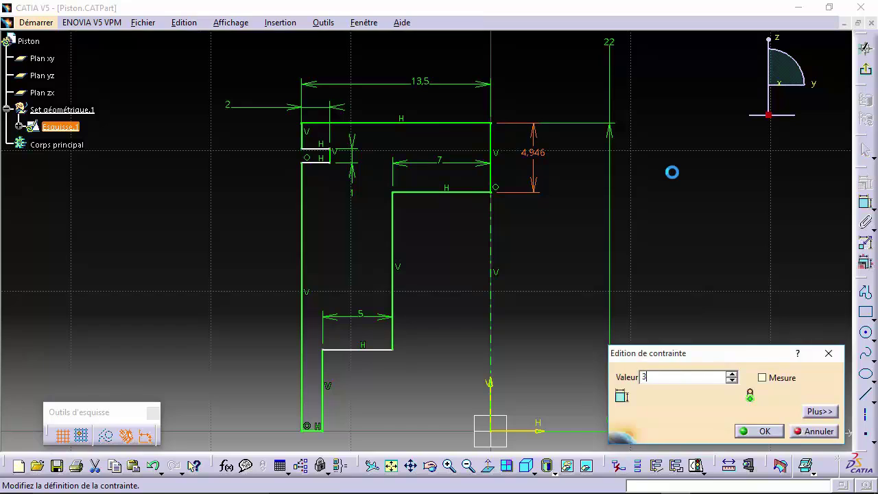
key(Return)
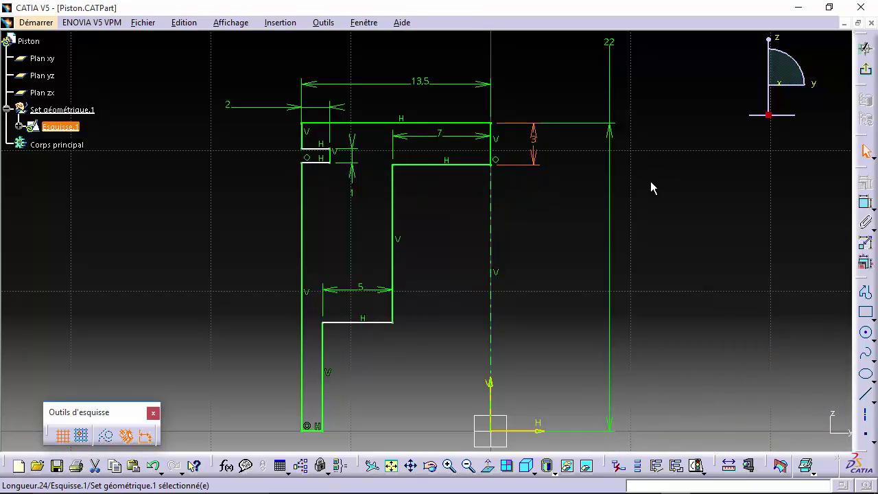
Step: Dimension the long inner vertical edge between the two inner steps and set it to 13 mm
click(865, 202)
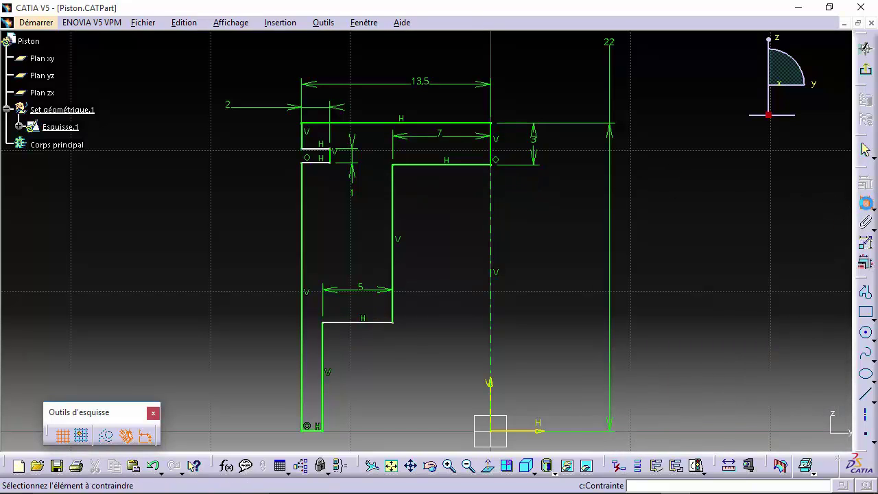
click(400, 218)
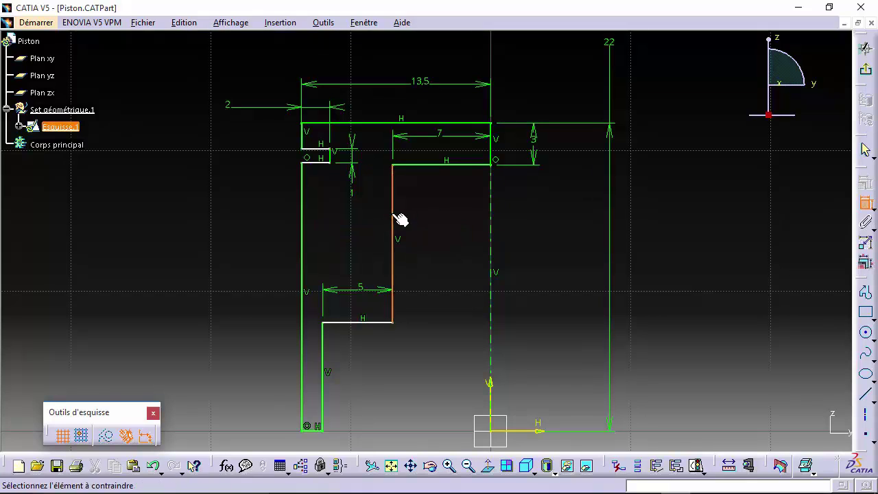
click(434, 212)
double_click(437, 214)
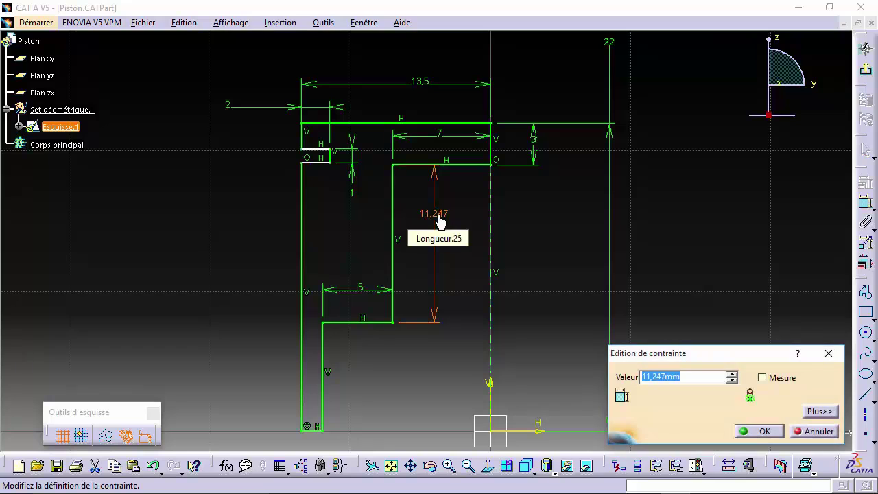
text(13)
key(Return)
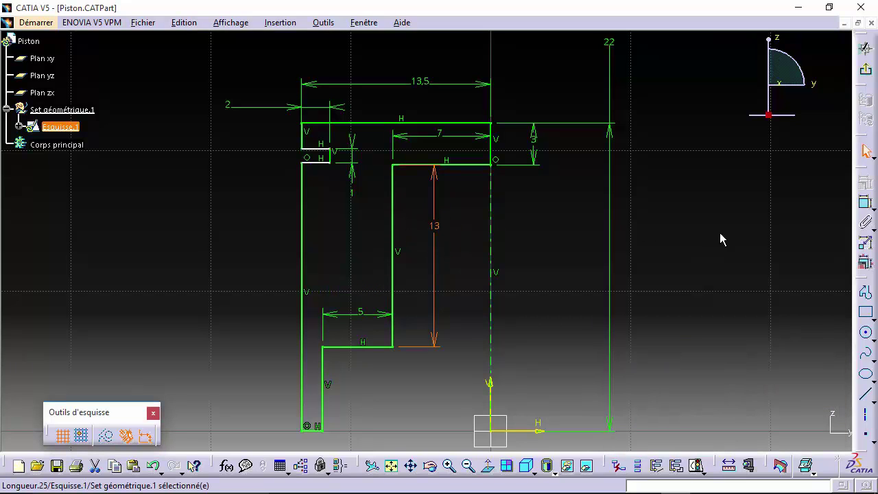
Step: Dimension the outer vertical edge above the ring groove and set it to 1.5 mm
click(858, 204)
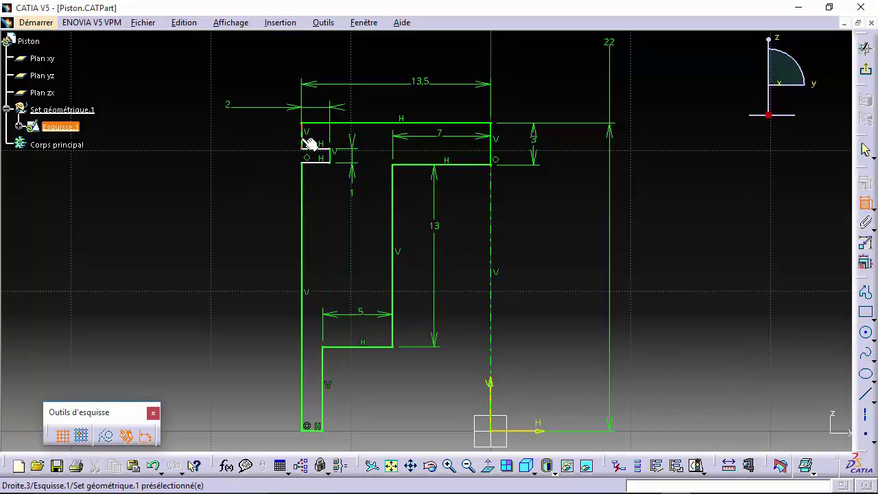
click(303, 139)
click(249, 138)
double_click(252, 136)
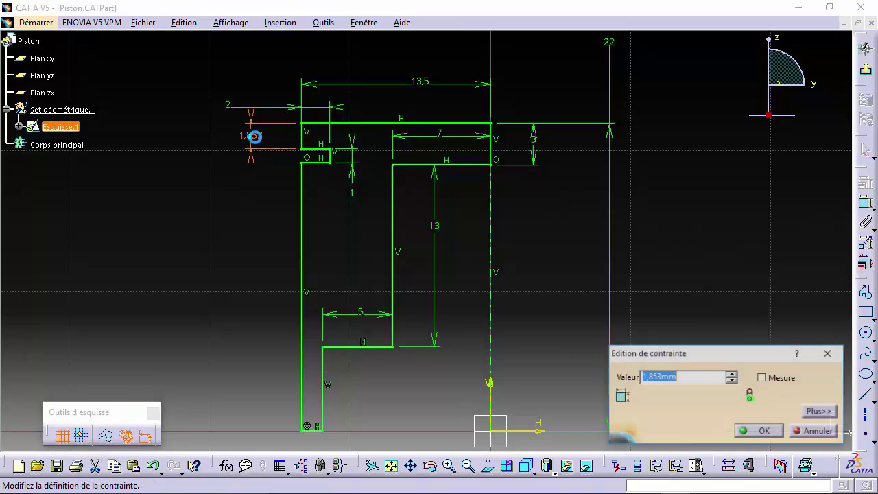
text(1,5)
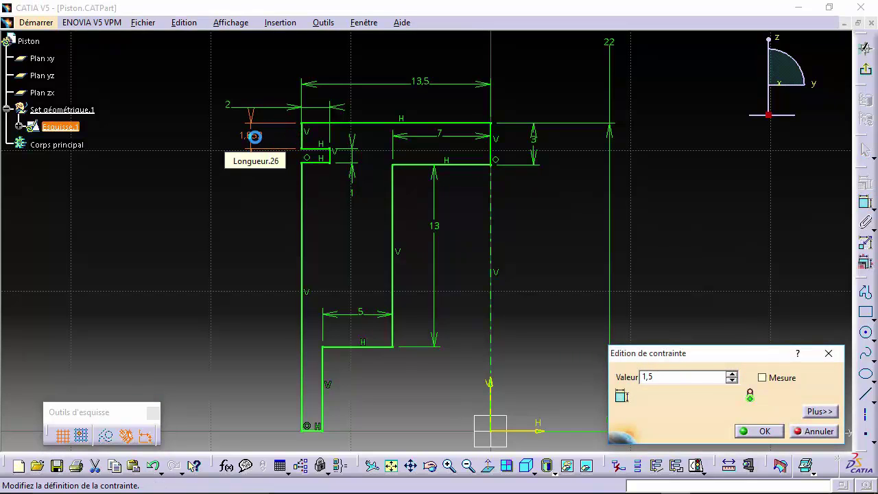
key(Return)
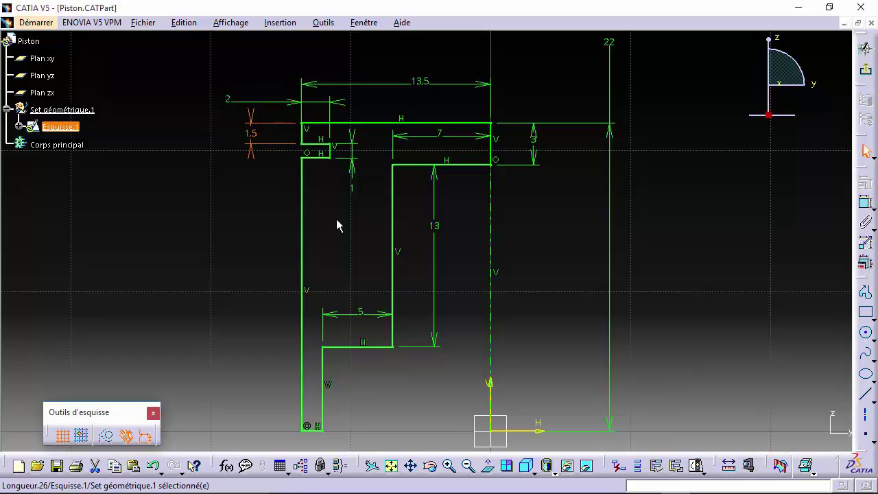
click(581, 243)
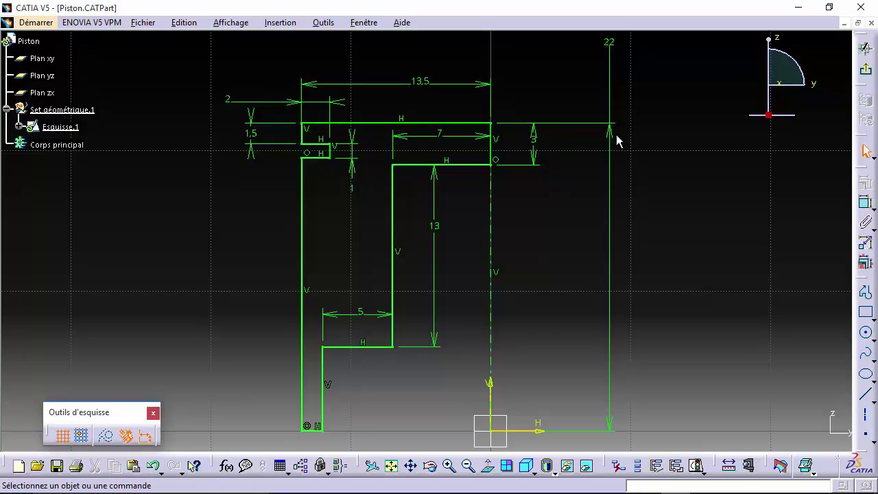
Step: Exit the finished profile sketch and return to the 3D part environment
click(865, 71)
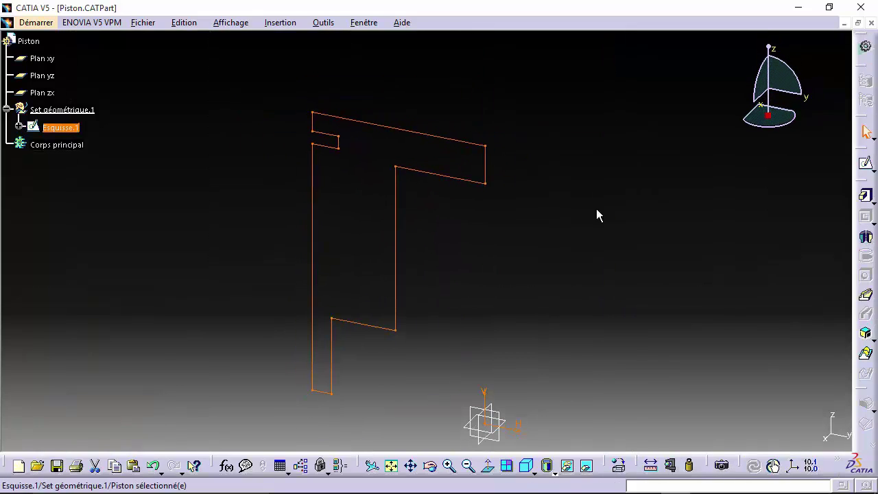
mouse_move(375, 261)
middle_down()
mouse_move(373, 306)
mouse_move(347, 279)
middle_up()
click(550, 235)
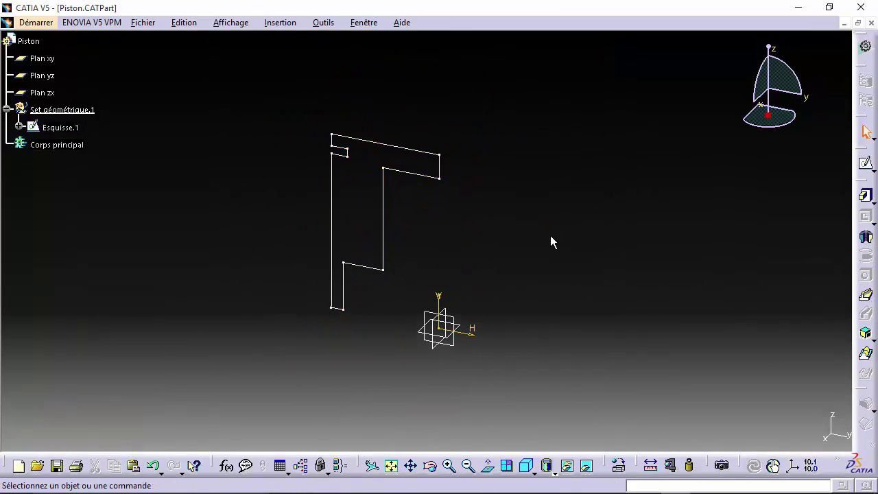
Step: Move Esquisse.1 out of Set géométrique.1 into Corps principal and expand that body in the tree
click(61, 129)
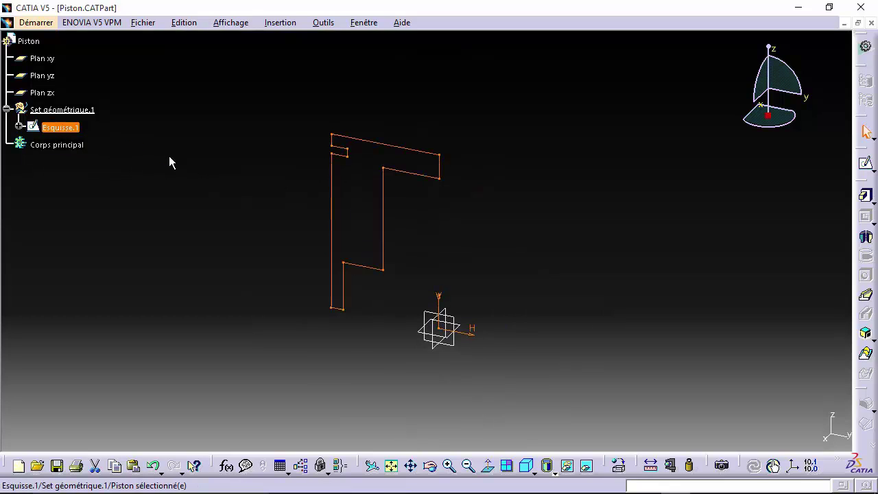
click(65, 111)
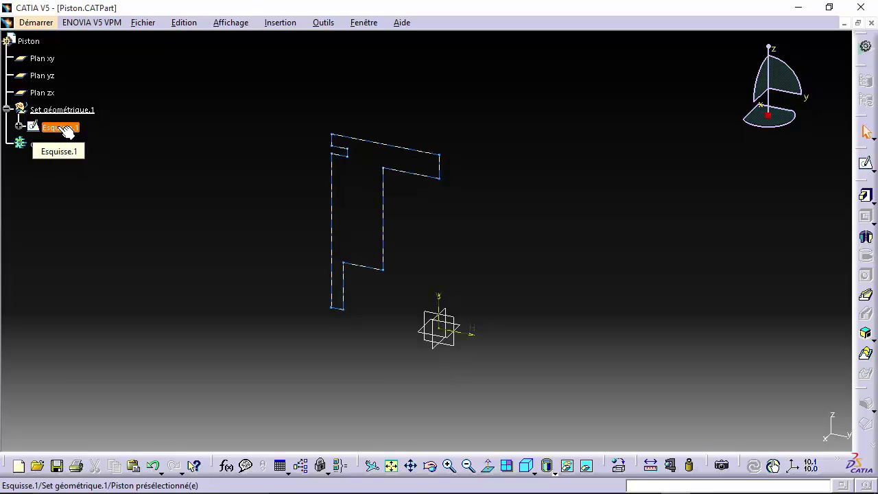
click(60, 127)
drag(58, 141, 62, 154)
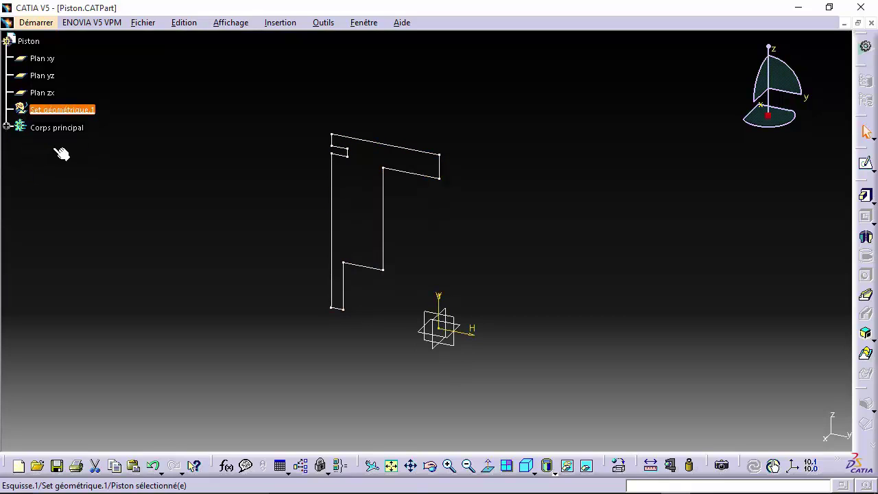
click(6, 126)
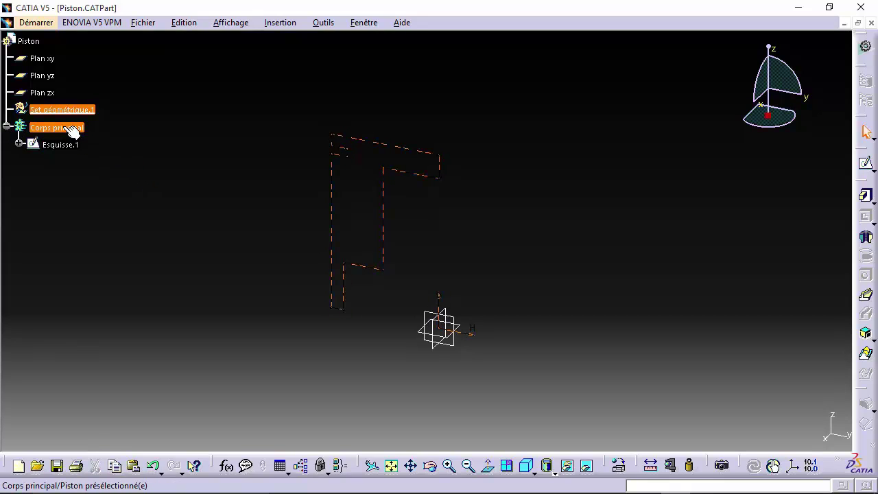
Step: Define Corps principal as the active work object
right_click(65, 132)
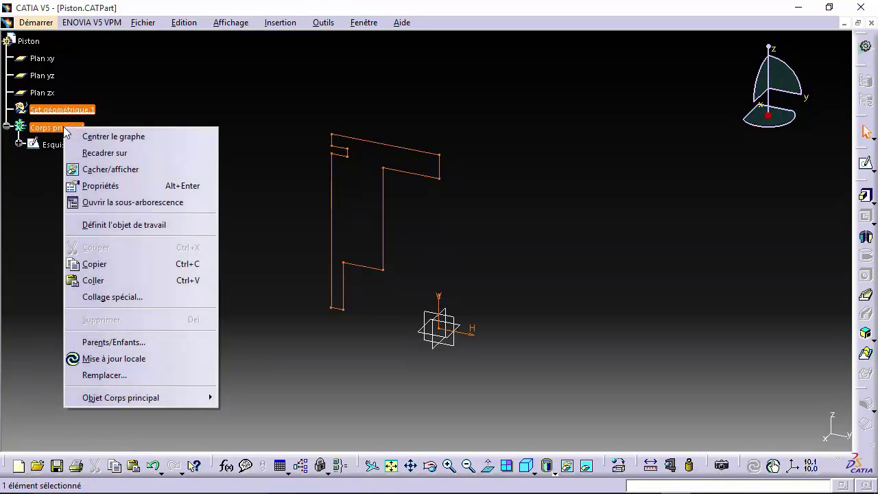
click(110, 224)
click(135, 189)
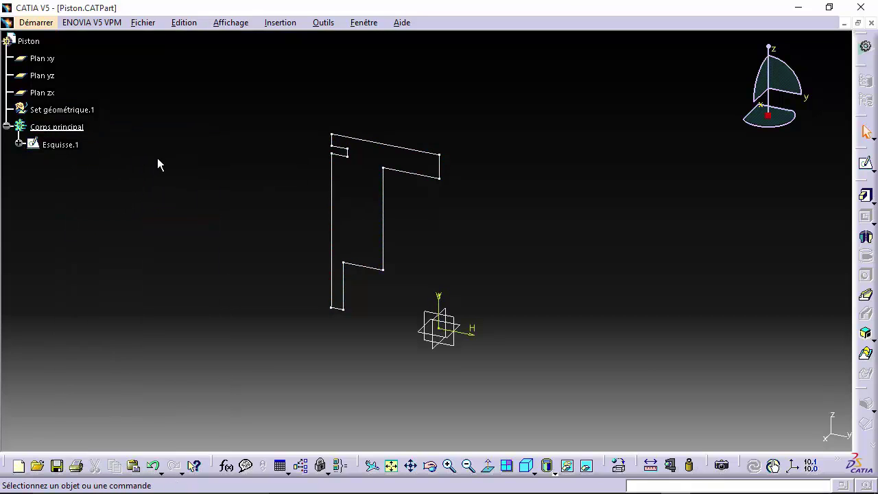
Step: Revolve Esquisse.1 through 360 degrees about the sketch axis to create the solid piston body
click(65, 145)
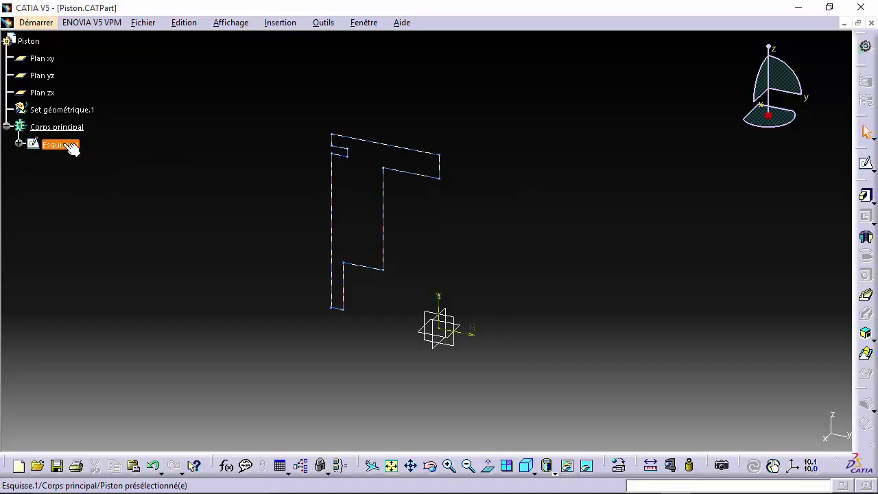
click(866, 240)
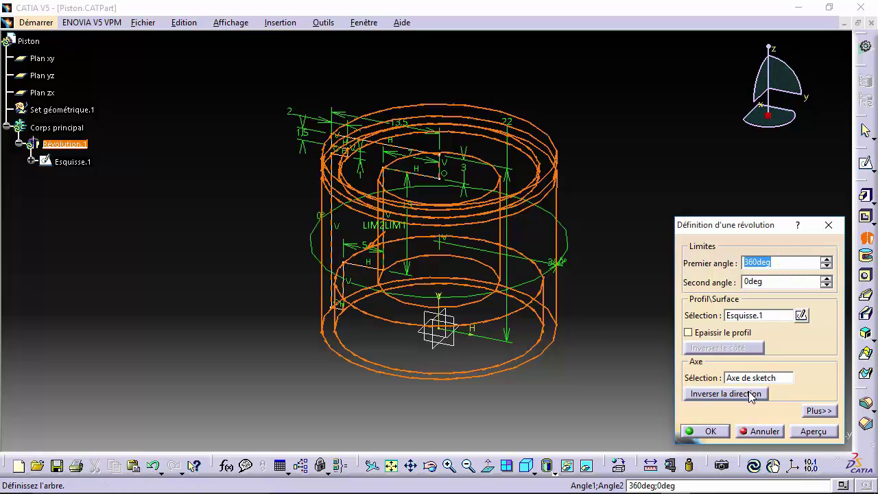
click(711, 431)
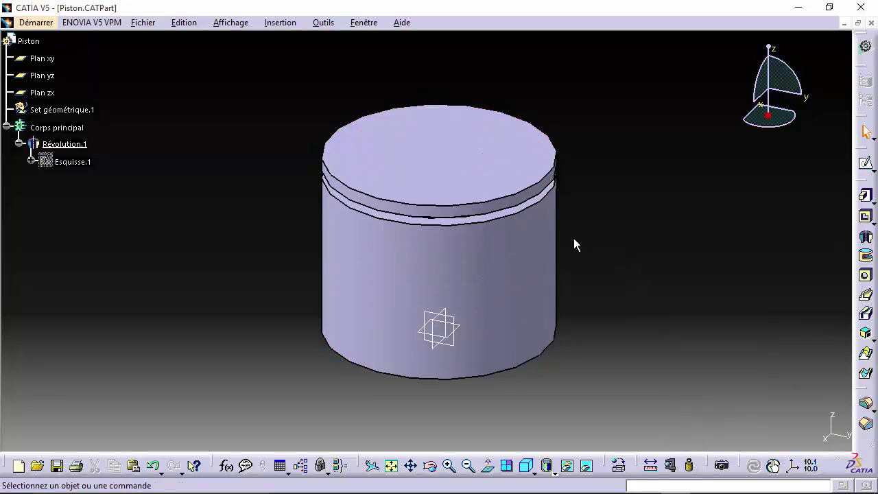
Step: Set the edge line thickness of Corps principal to 1: 0.13 mm in its graphic properties
right_click(45, 129)
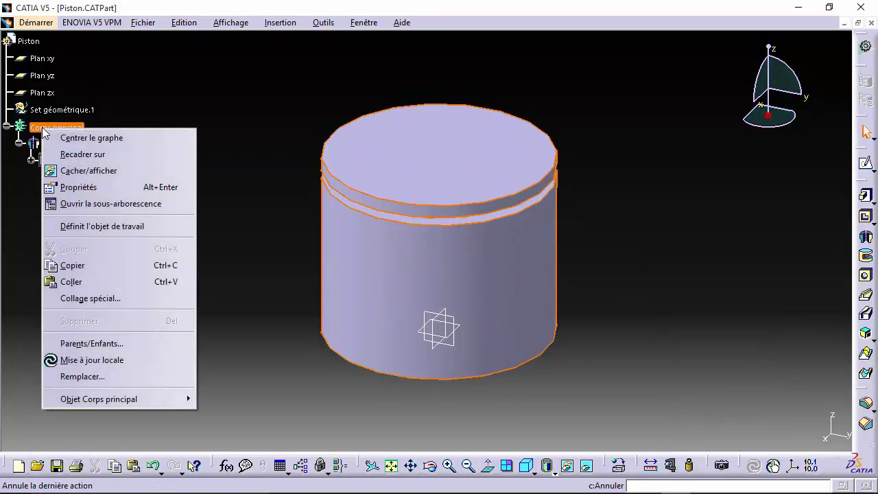
click(82, 187)
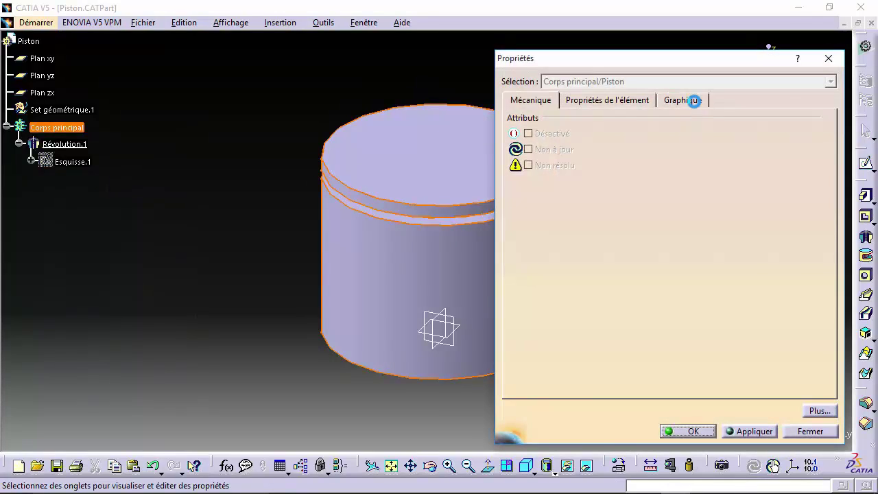
click(694, 100)
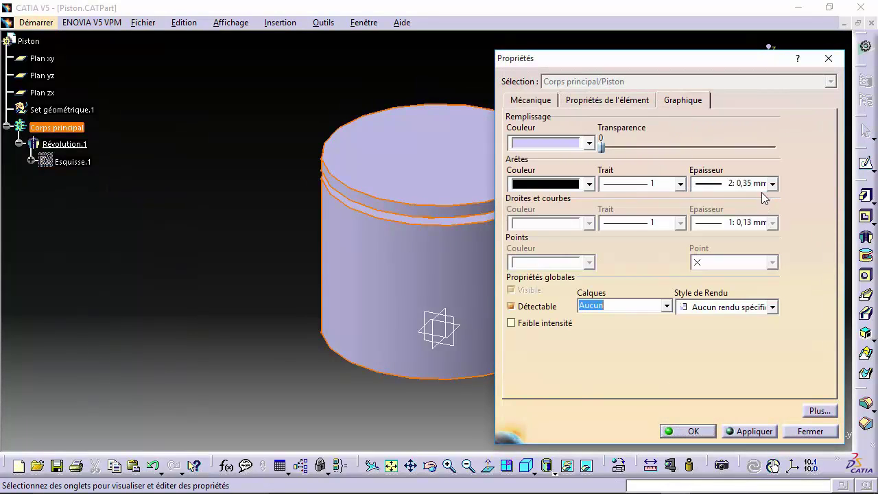
click(771, 184)
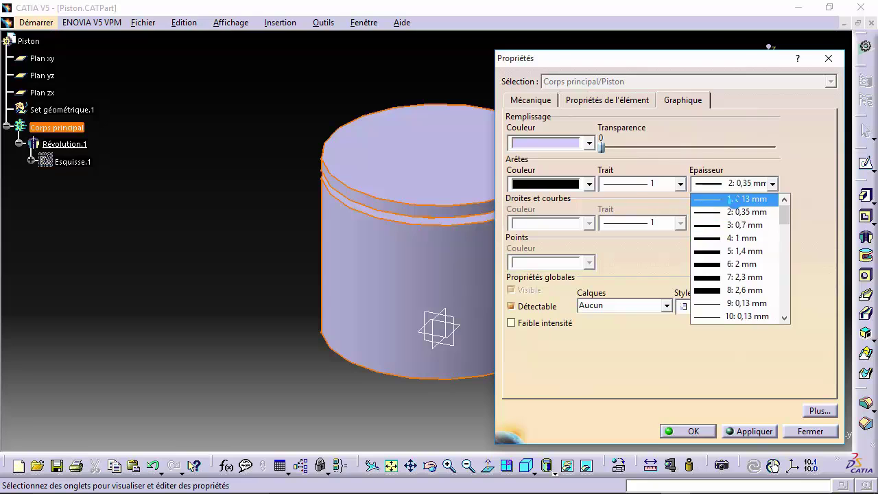
click(730, 198)
click(747, 430)
click(682, 430)
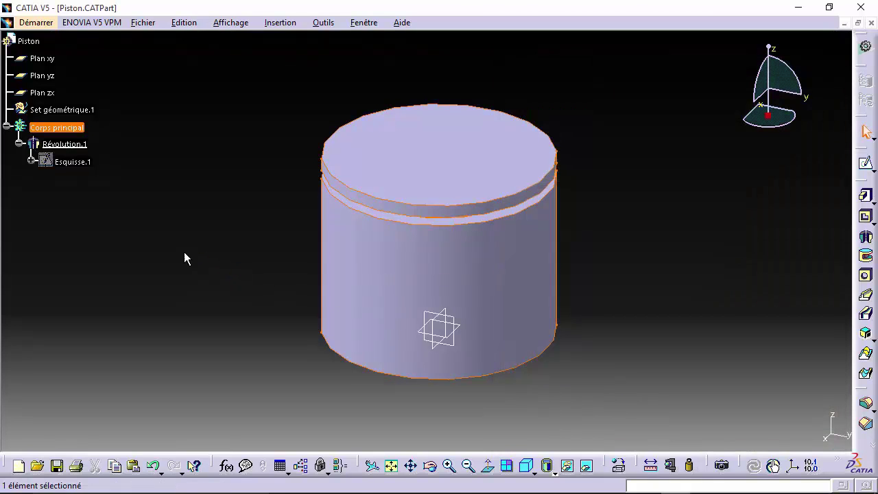
Step: Switch the 3D and 2D display accuracy to proportional, at 0.01 for 3D and 0.02 for 2D
middle_drag(341, 173, 388, 174)
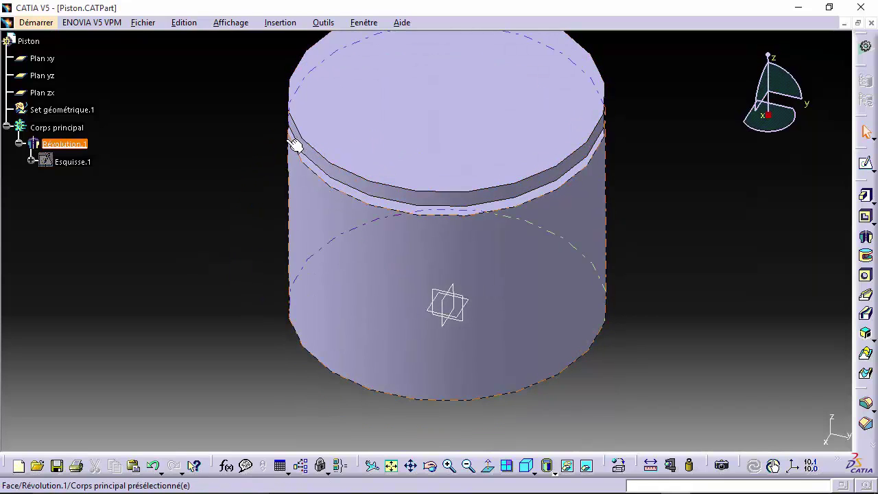
middle_drag(439, 205, 379, 131)
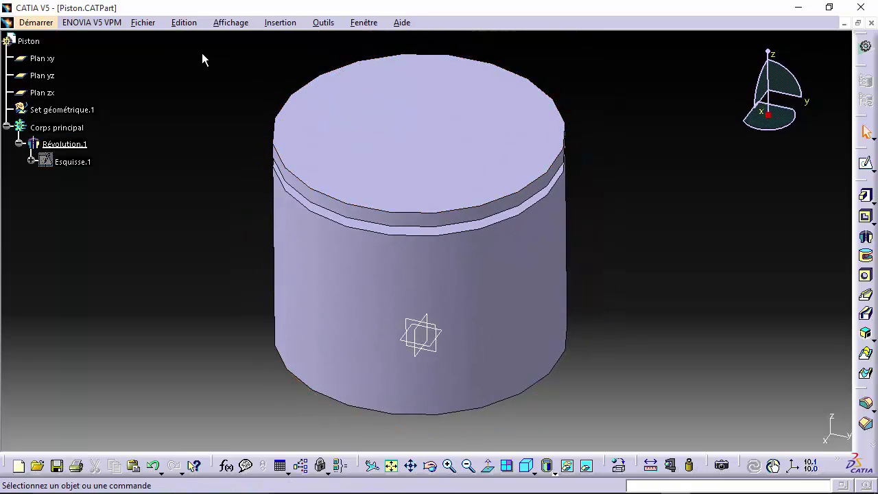
click(317, 22)
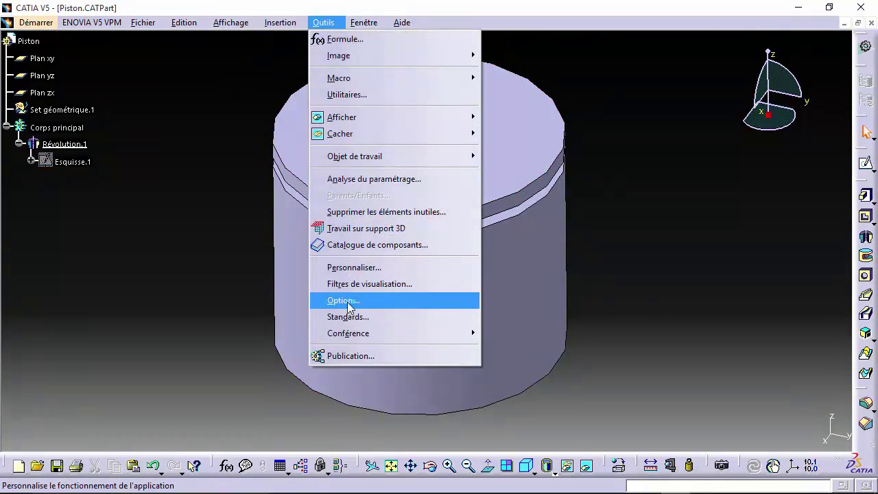
click(349, 302)
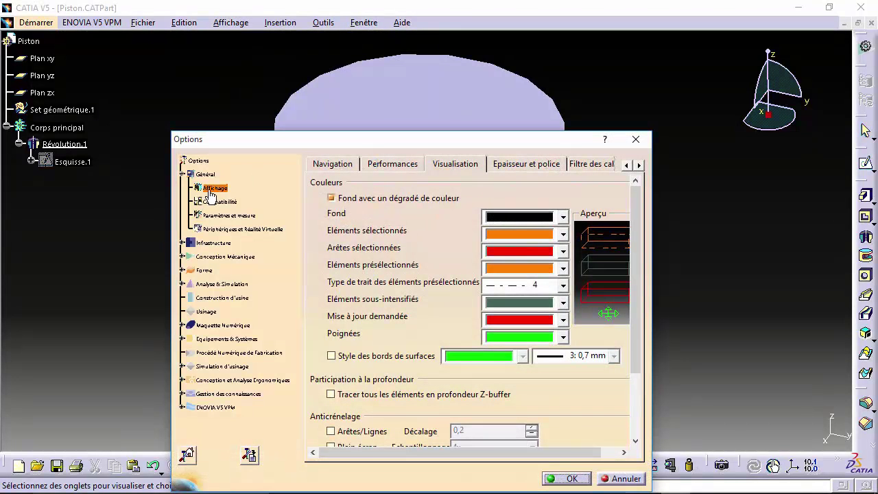
click(399, 163)
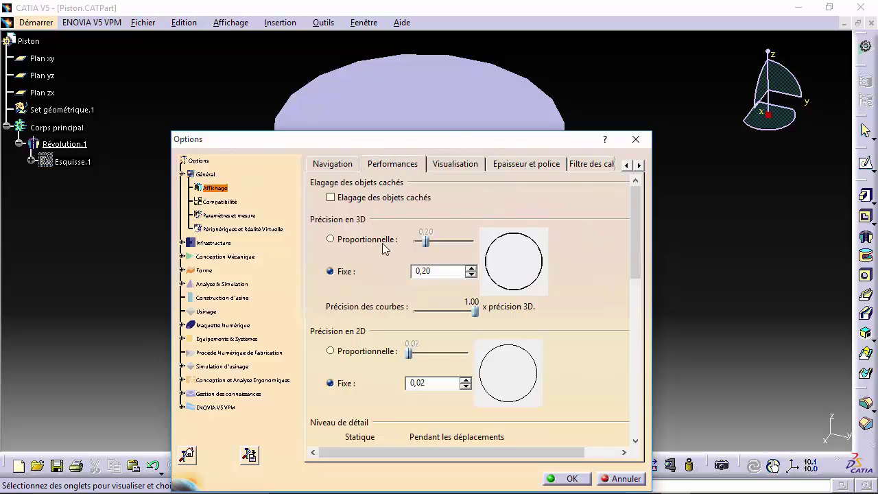
click(364, 240)
drag(424, 241, 414, 242)
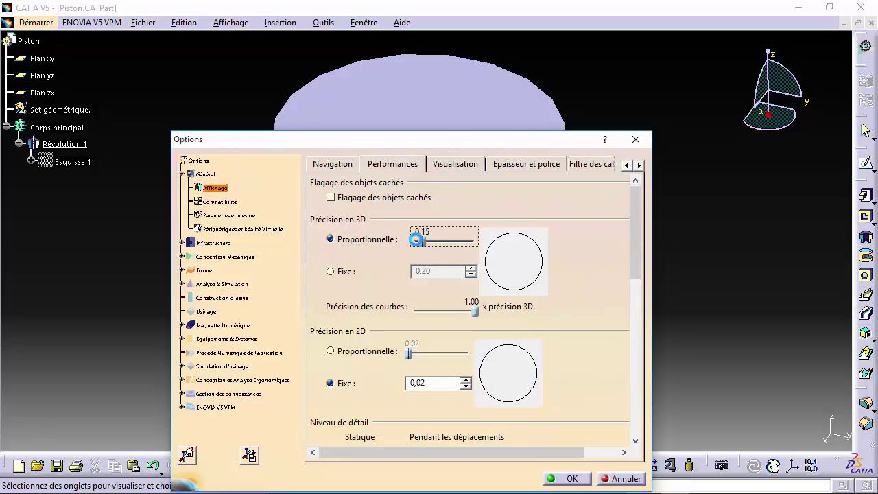
click(332, 351)
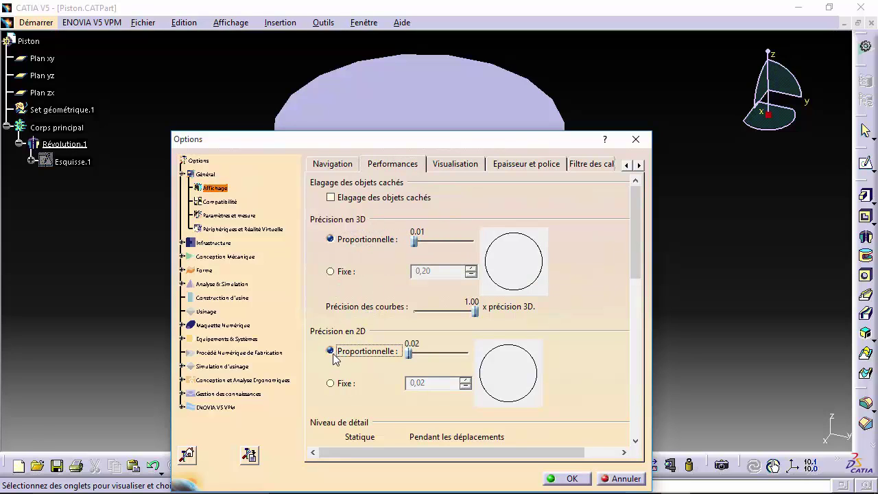
click(406, 353)
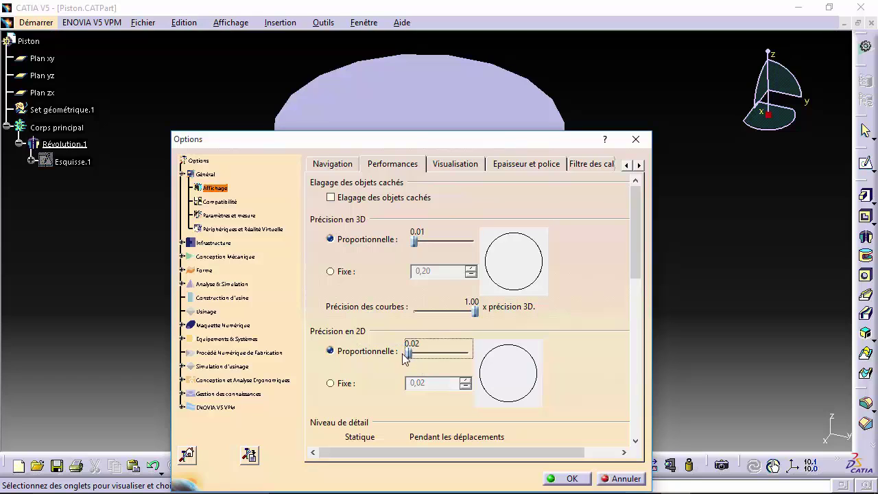
click(563, 478)
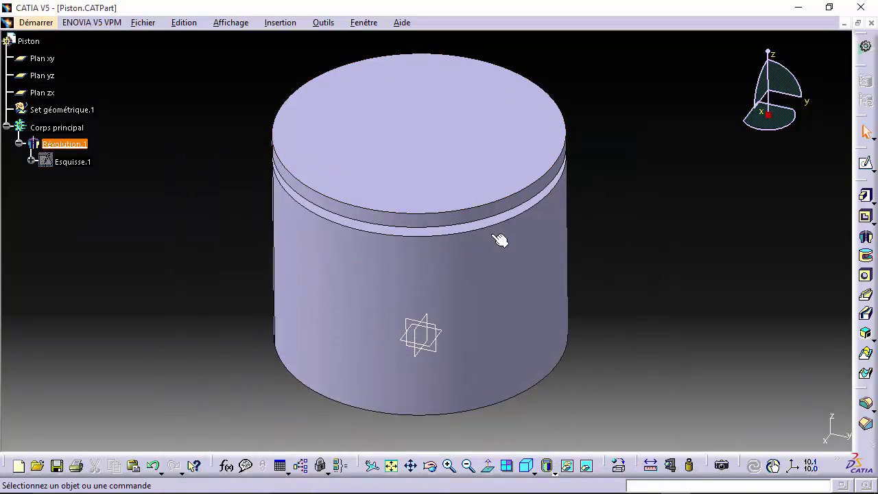
Step: Sketch a circle with a radius of about 3 mm on Plan yz, centred on the vertical axis in the piston's upper half
middle_drag(397, 231, 395, 205)
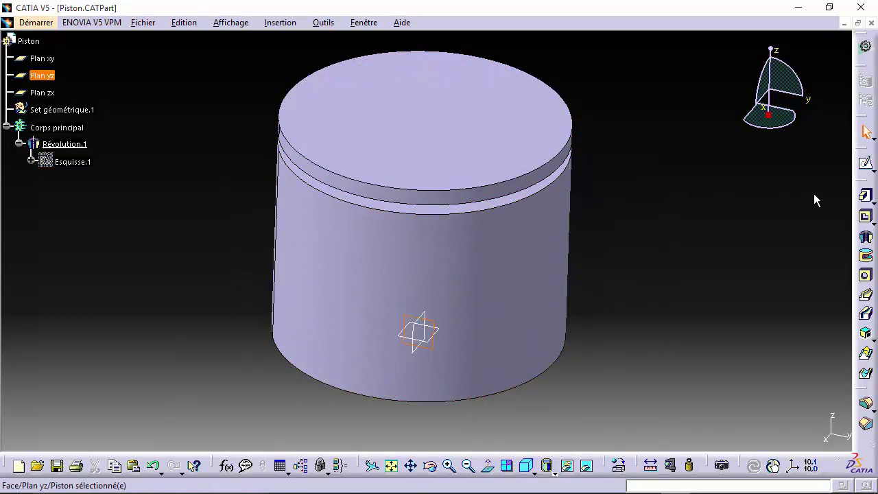
click(865, 162)
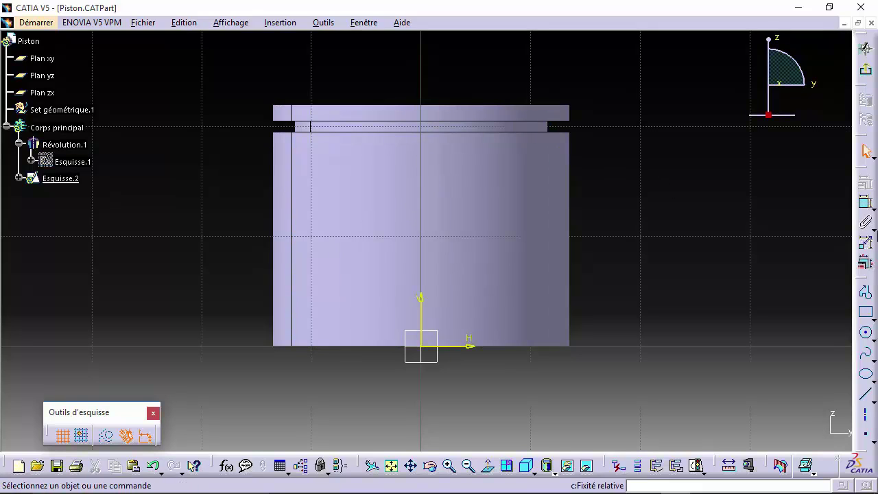
click(865, 332)
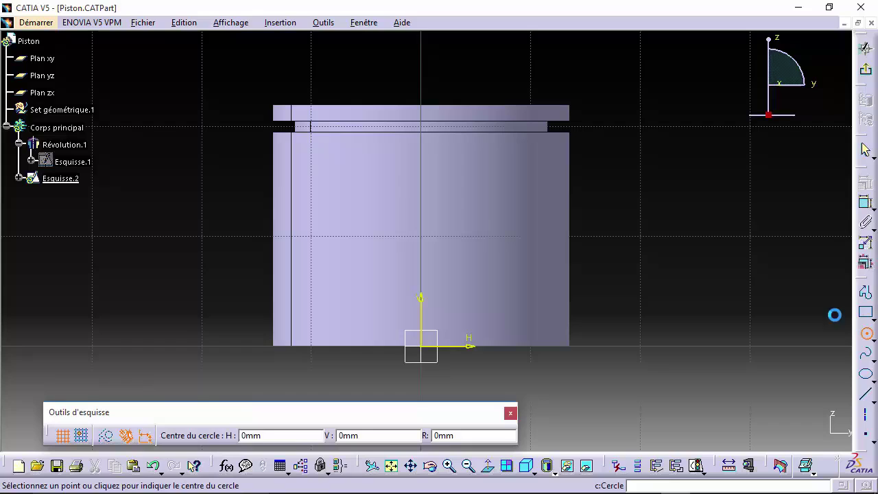
click(420, 201)
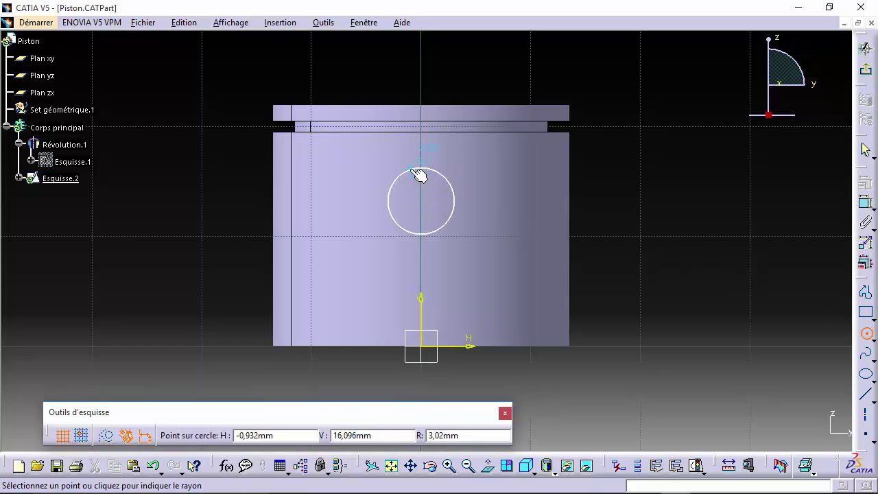
click(420, 168)
Step: Try to control the circle's size with a distance constraint between the circle and the piston's revolution axis
click(865, 203)
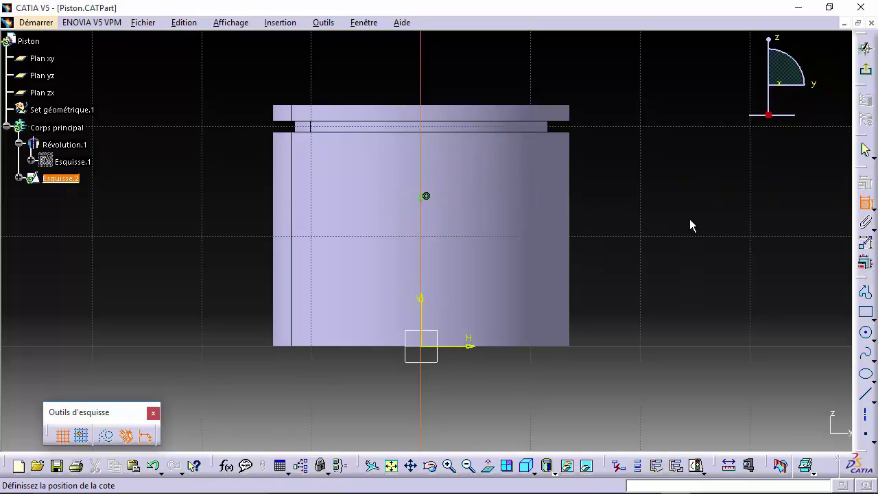
key(Escape)
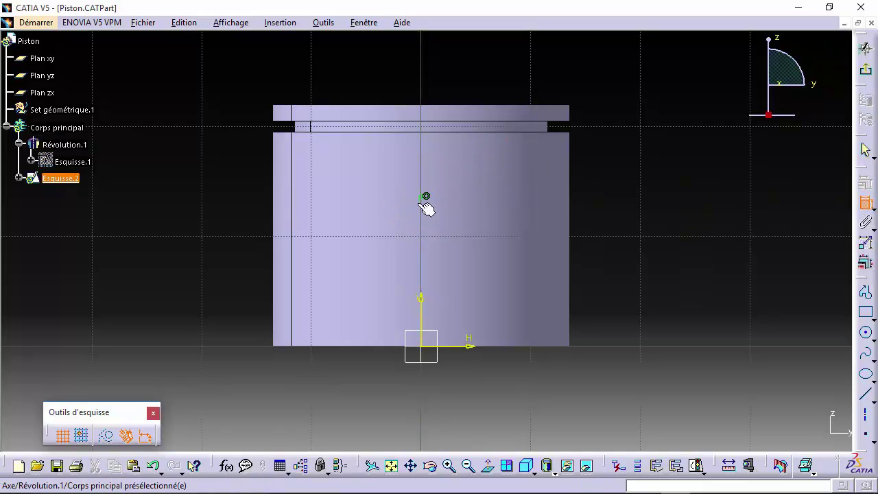
click(422, 205)
middle_drag(478, 216, 433, 202)
double_click(433, 197)
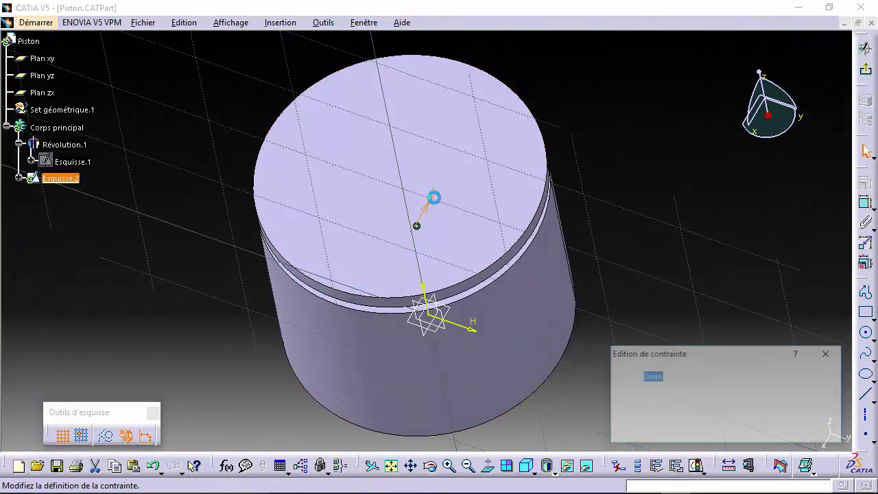
text(10)
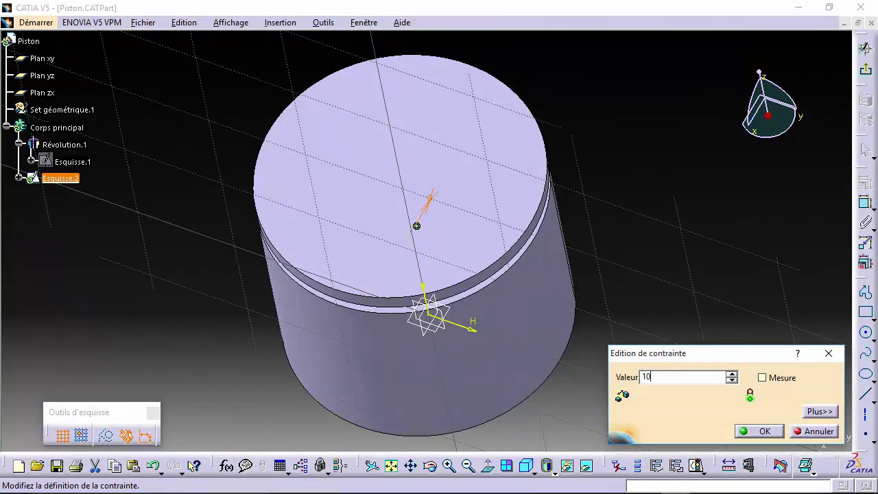
key(Return)
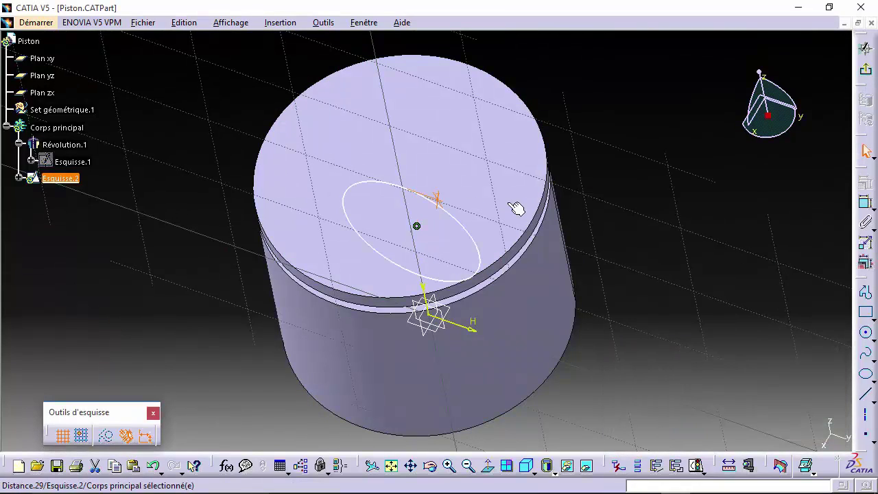
middle_drag(494, 176, 480, 140)
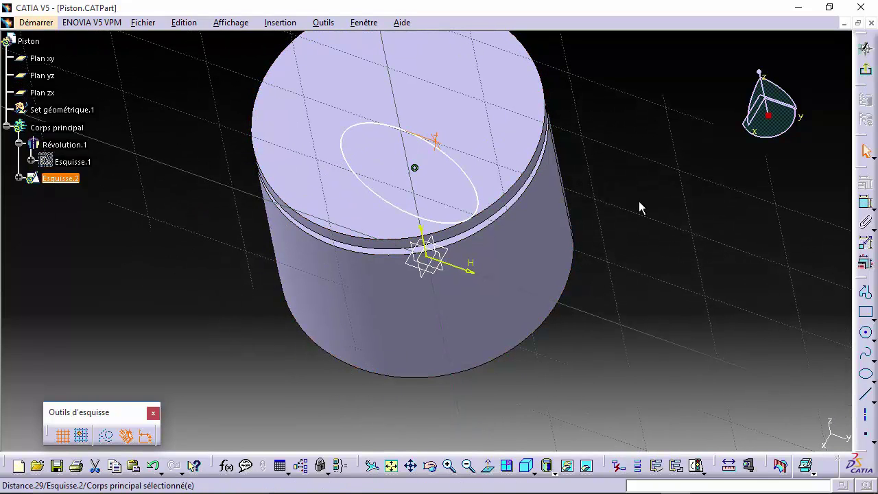
middle_drag(521, 291, 444, 155)
click(786, 220)
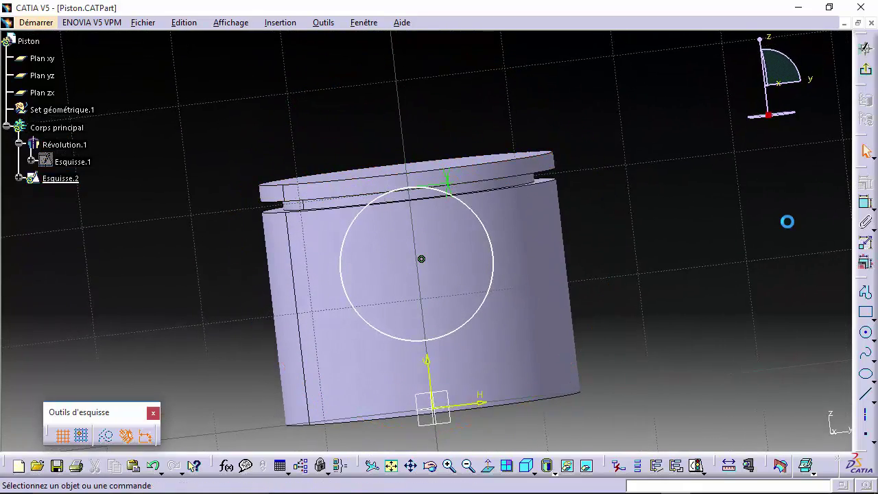
Step: Dimension the circle's centre from the piston's top edge and set the distance to 10 mm
click(865, 203)
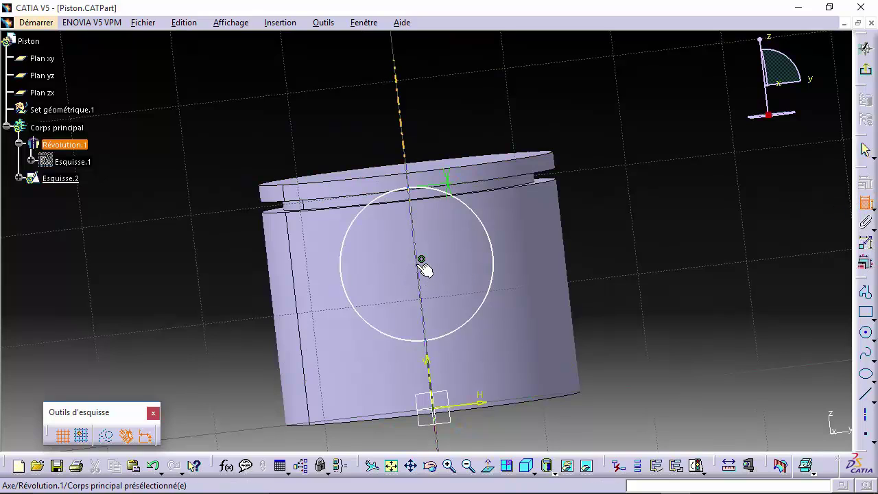
click(418, 260)
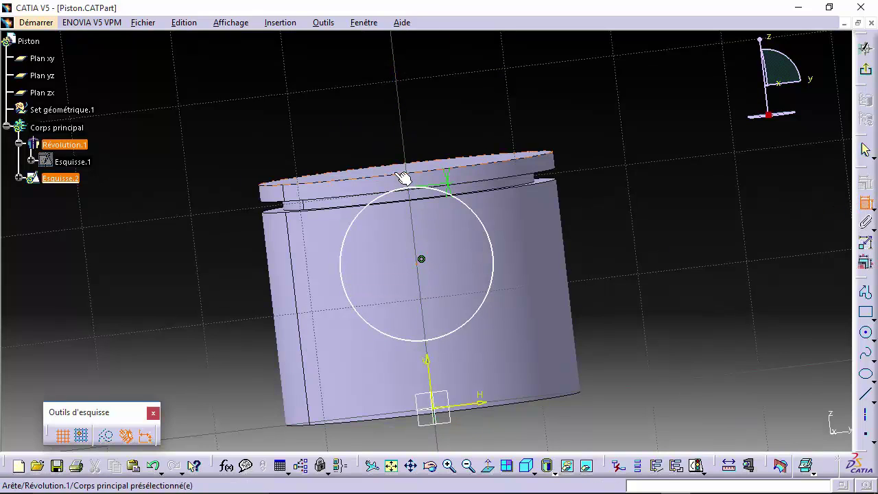
click(402, 175)
click(206, 209)
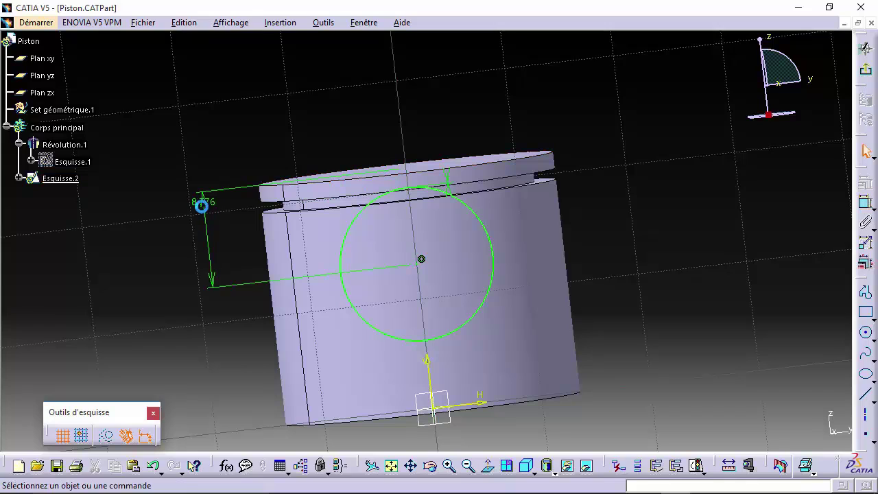
double_click(204, 203)
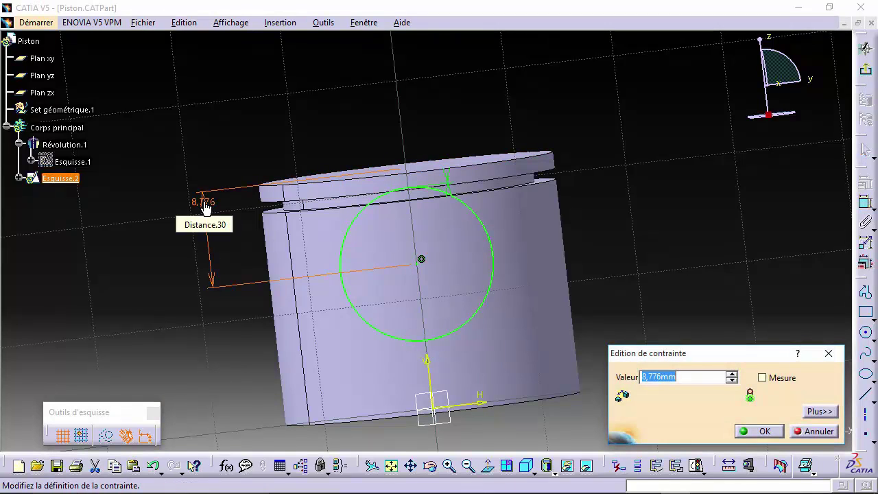
text(10)
key(Return)
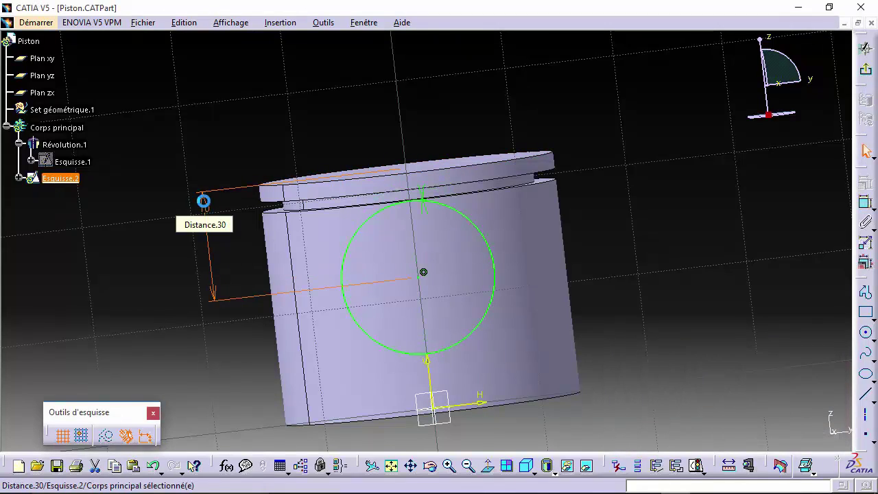
Step: Remove the unwanted 7 mm distance constraint near the circle's upper edge and shrink the circle to about 8.25 mm in diameter
double_click(424, 195)
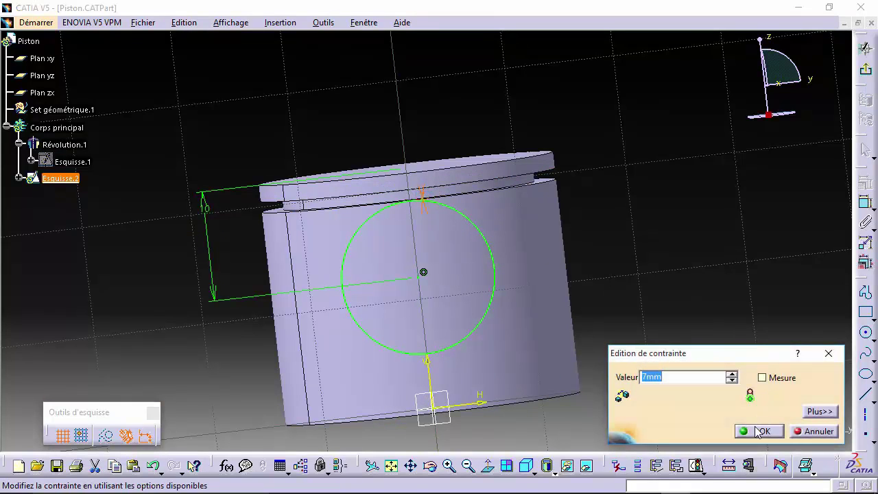
drag(724, 350, 699, 228)
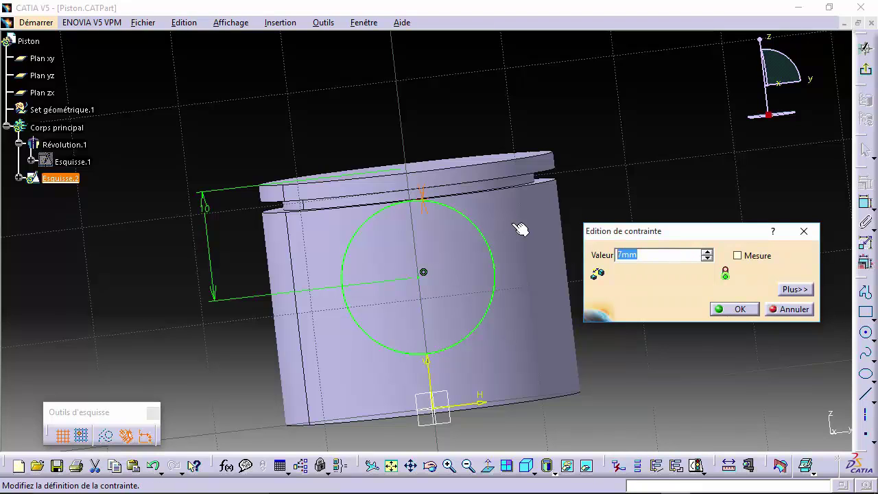
click(789, 308)
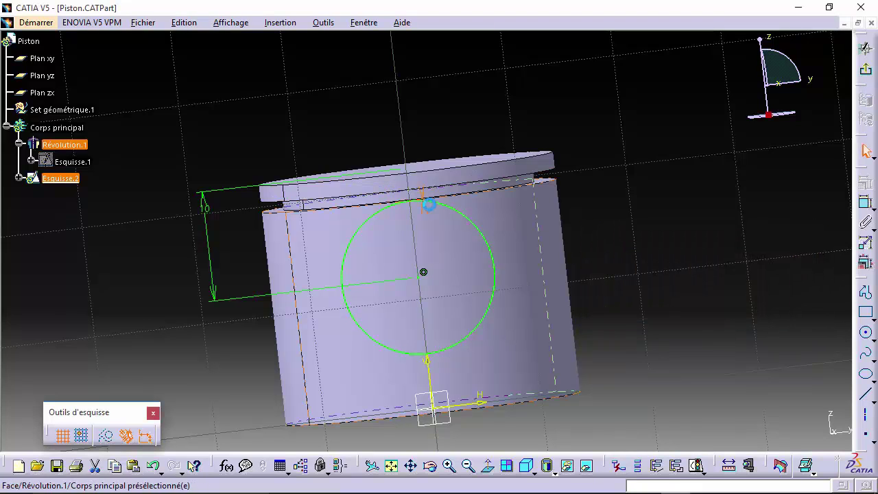
mouse_move(449, 208)
mouse_down()
mouse_move(433, 213)
mouse_move(425, 234)
mouse_up()
Step: Dimension the circle's diameter, set it to 7 mm and exit the sketch
click(866, 202)
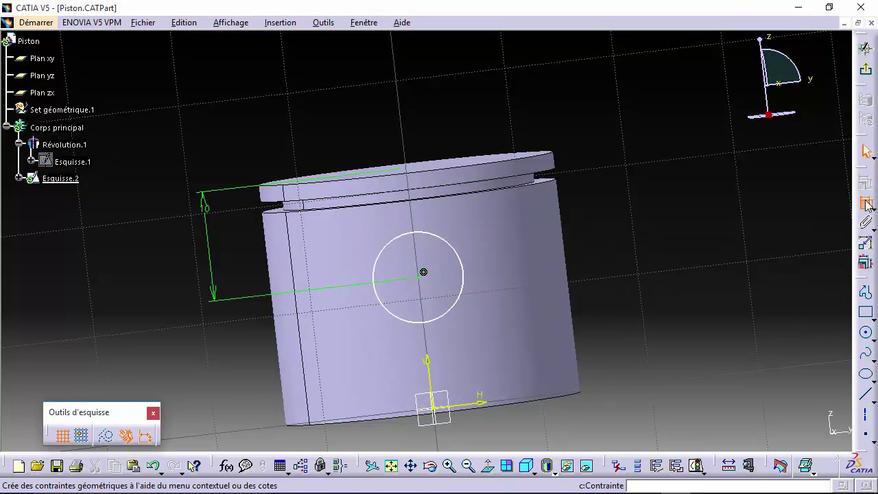
click(440, 238)
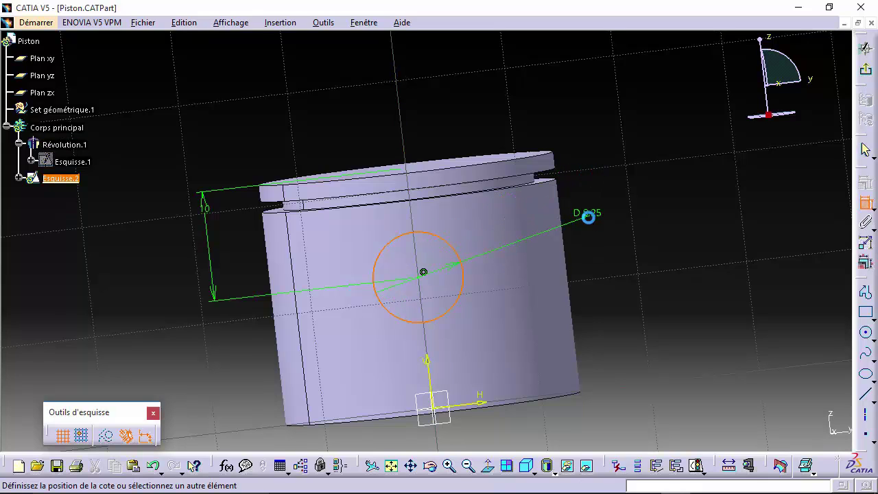
click(588, 217)
double_click(584, 213)
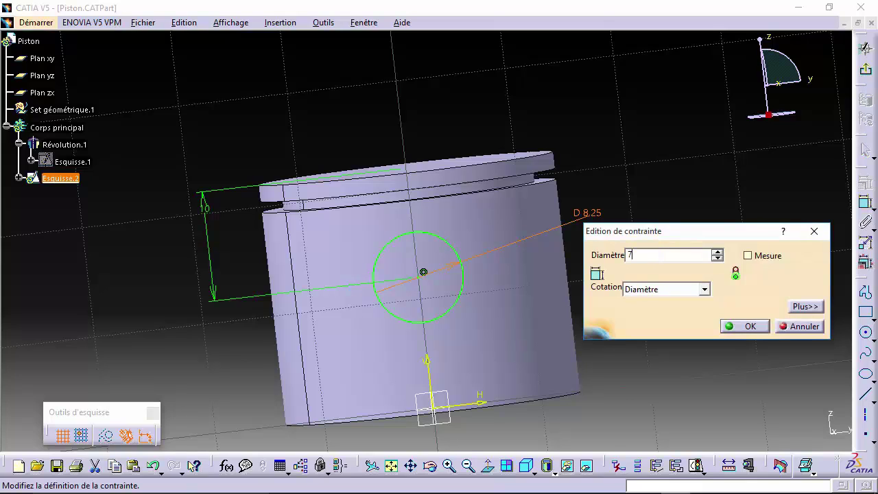
text(7)
click(704, 290)
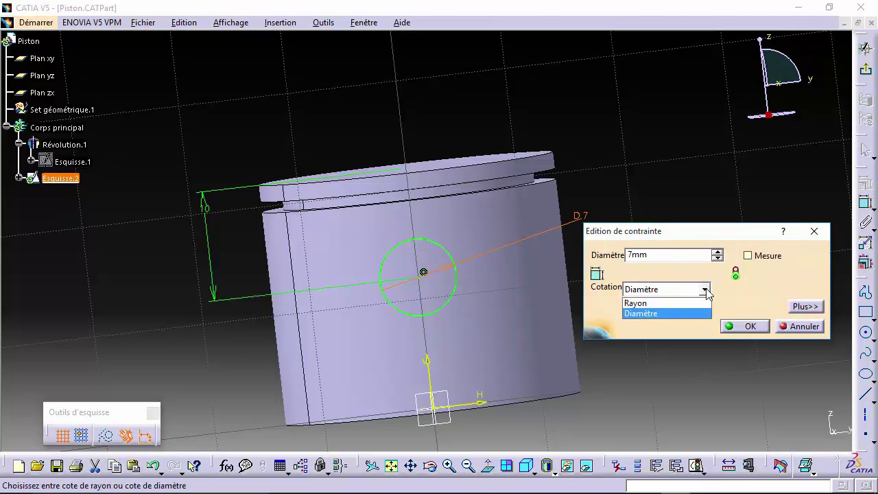
click(737, 293)
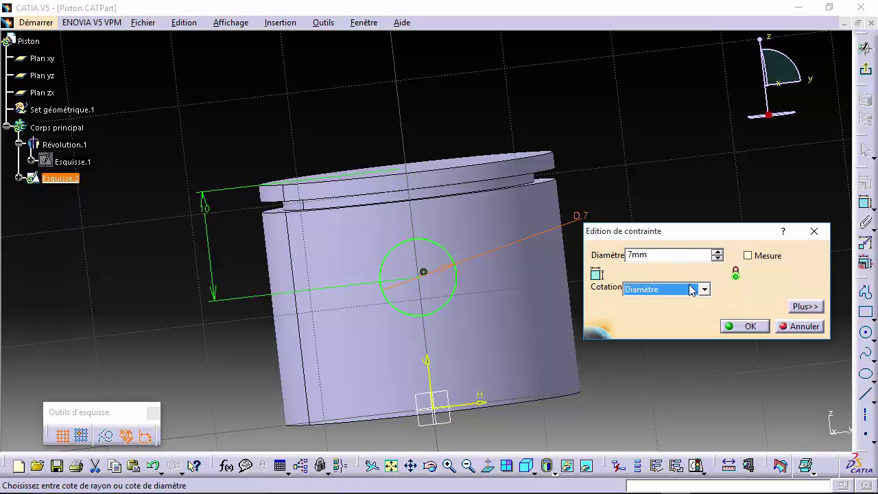
click(742, 326)
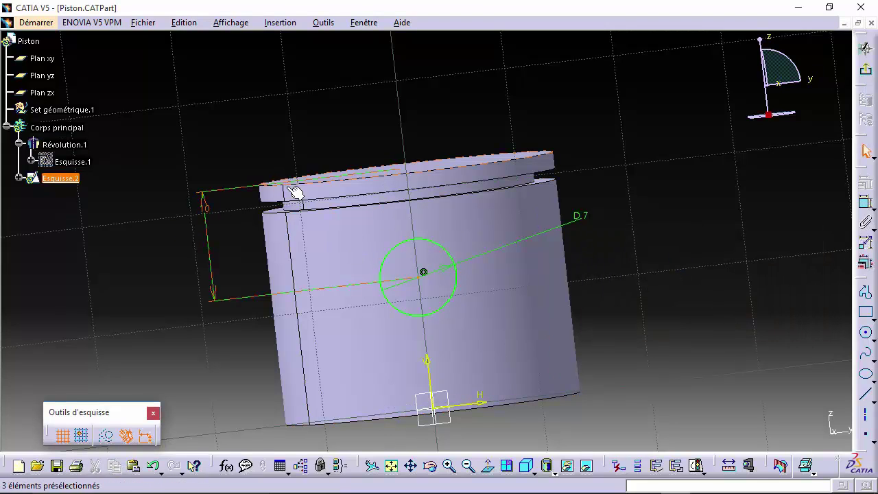
click(866, 70)
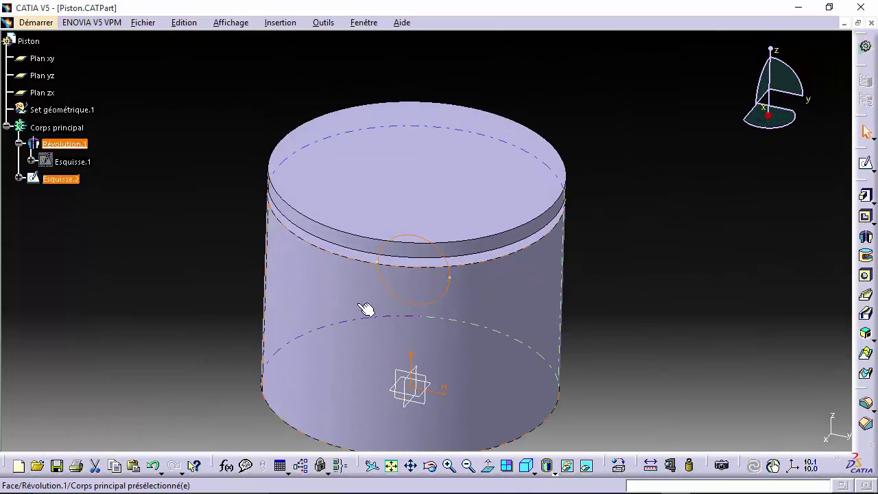
Step: Start a pocket from the 7 mm circle sketch and set its first limit type to Jusqu'au suivant
mouse_move(365, 307)
middle_down()
mouse_move(343, 255)
mouse_move(349, 280)
mouse_move(317, 249)
middle_up()
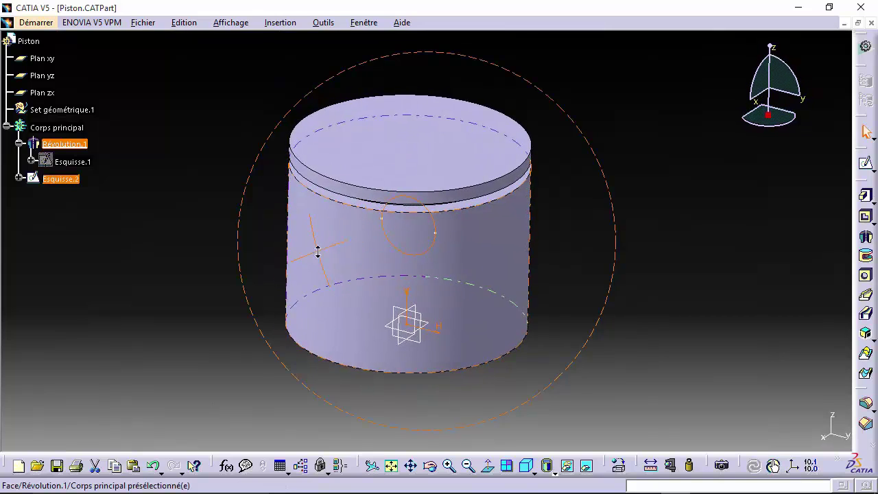
click(865, 218)
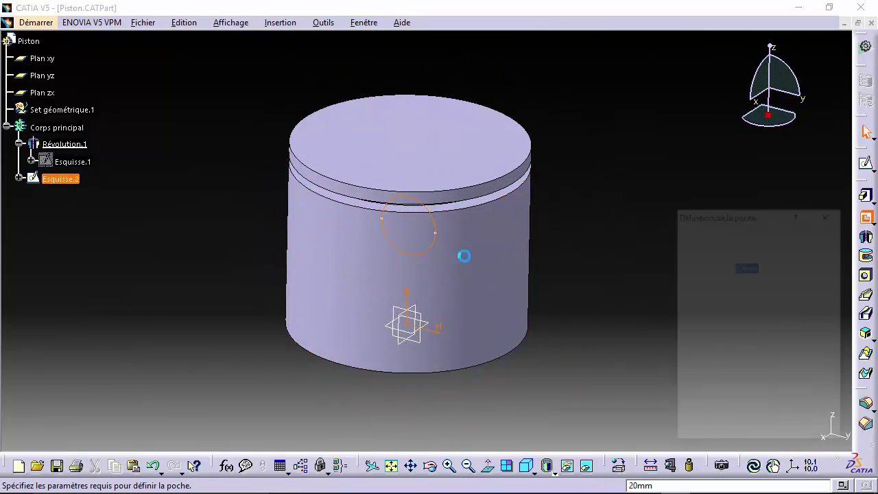
middle_drag(428, 264, 277, 228)
click(765, 251)
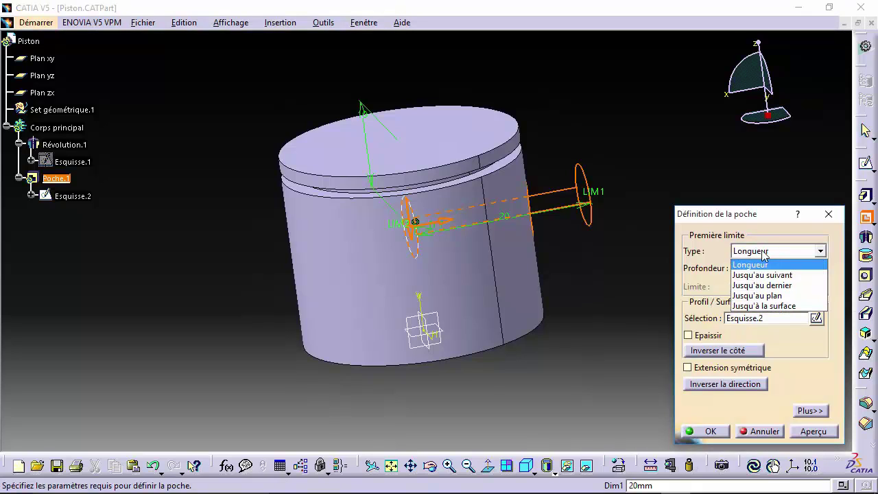
click(761, 275)
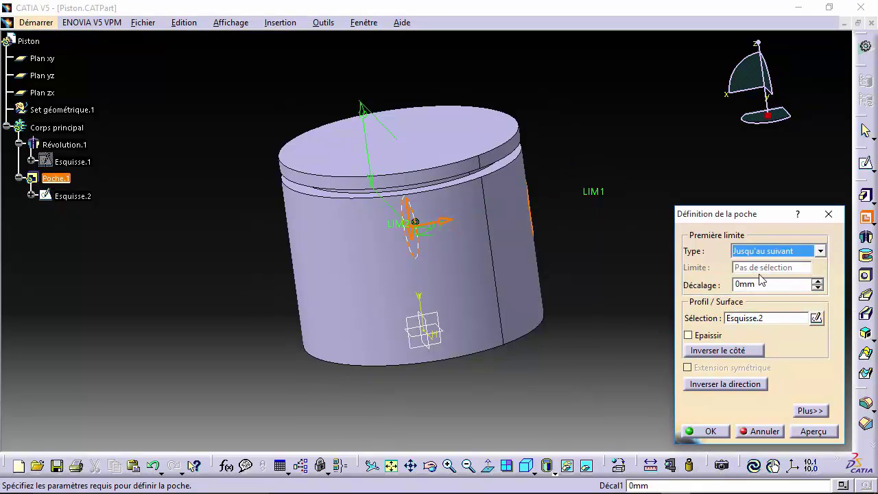
middle_drag(480, 245, 467, 264)
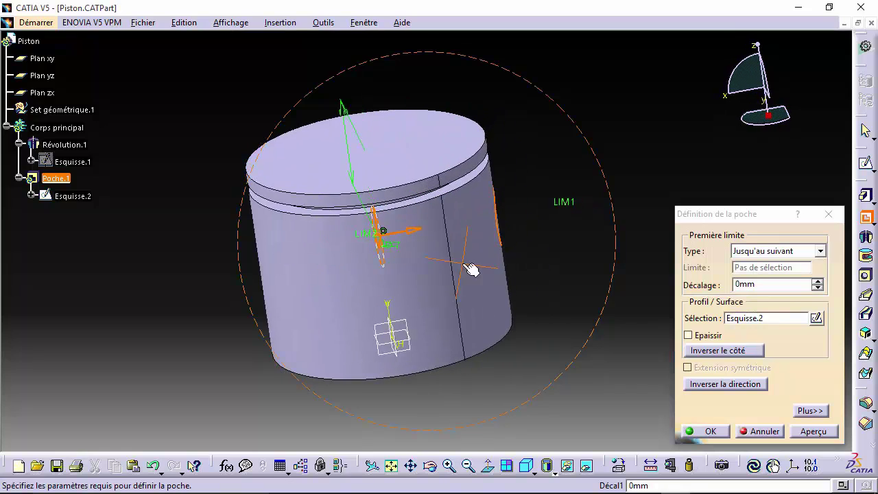
Step: Expand the pocket definition and set its second limit type to Jusqu'au suivant so it cuts in both directions
click(811, 411)
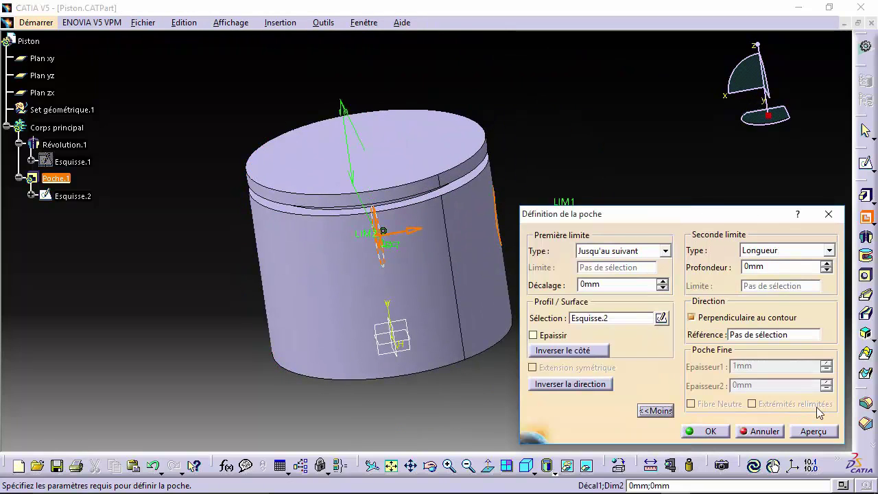
click(793, 251)
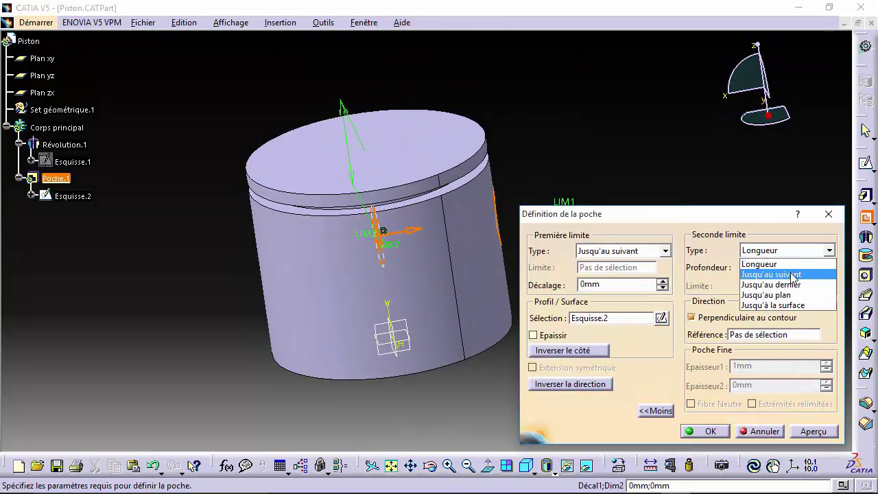
click(788, 274)
middle_drag(291, 231, 365, 210)
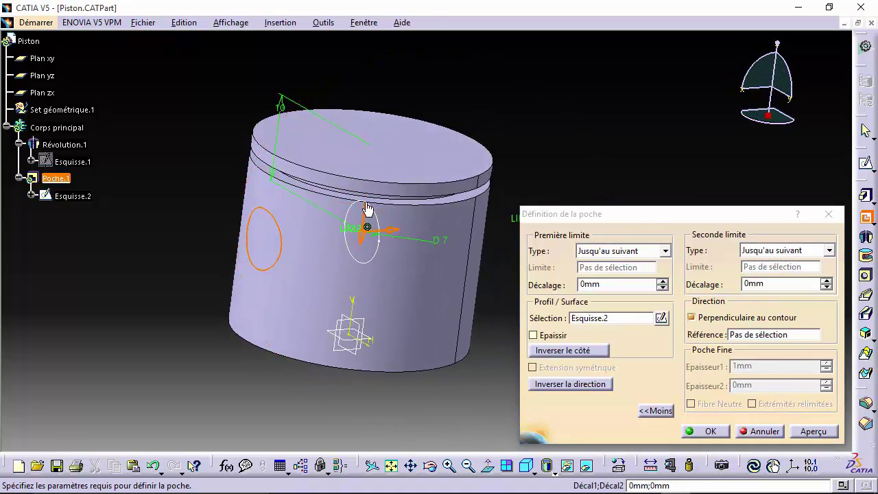
Step: Preview and validate the pin hole pocket, and save the Piston part under its existing file name
click(813, 430)
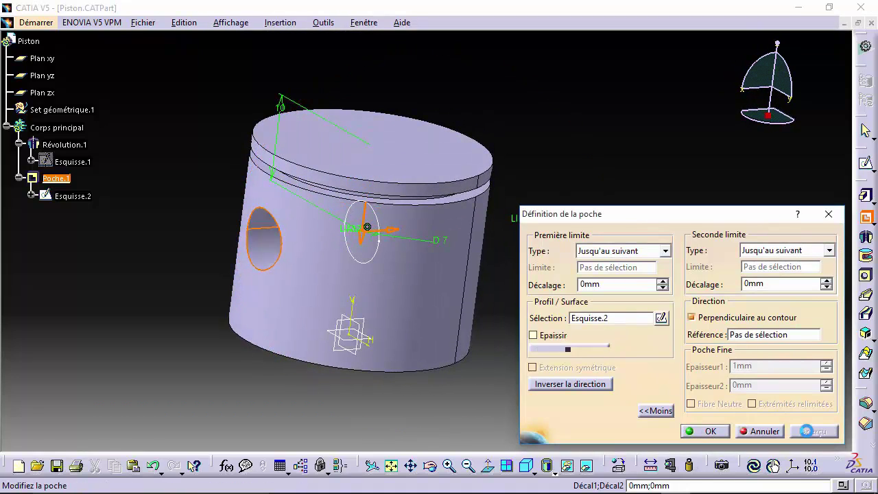
middle_drag(439, 274, 377, 102)
click(708, 430)
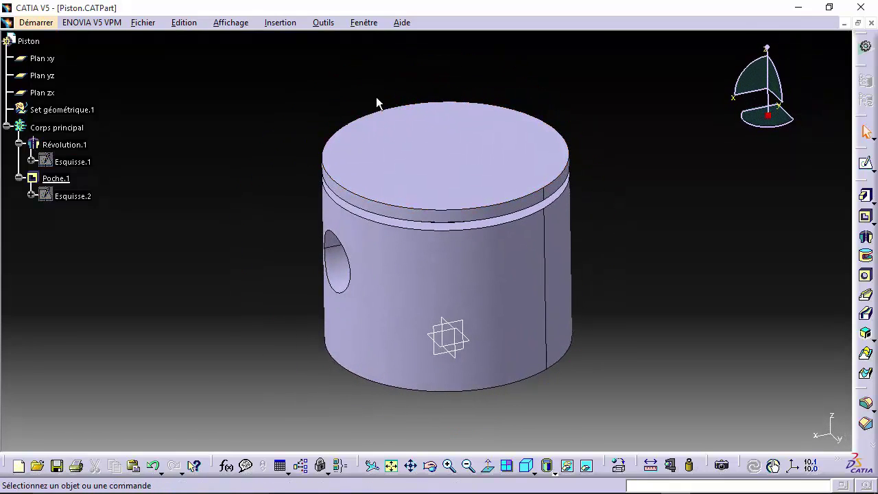
click(130, 23)
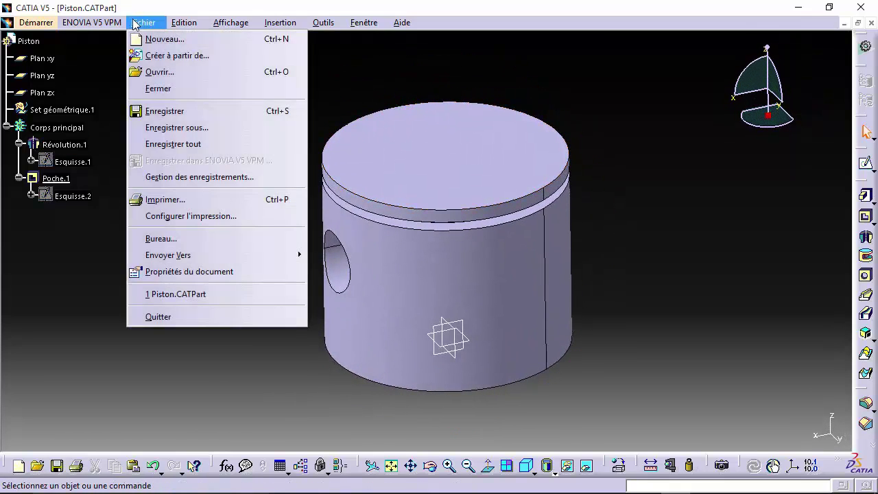
click(172, 110)
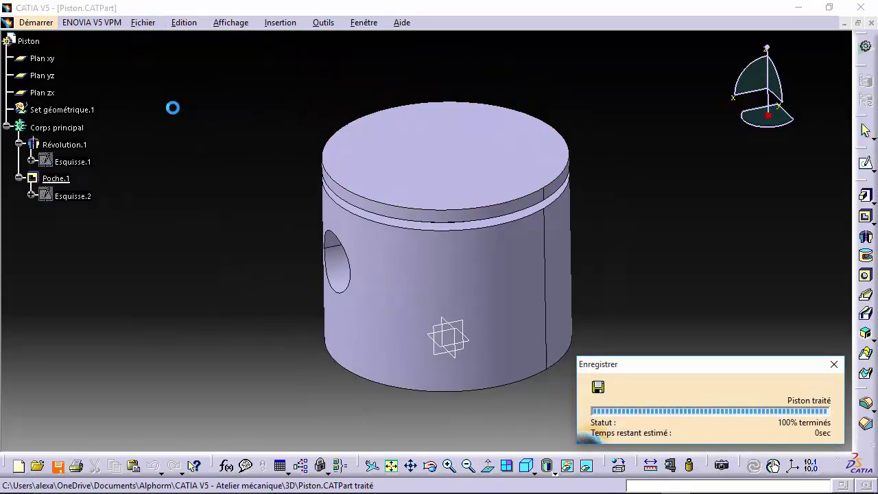